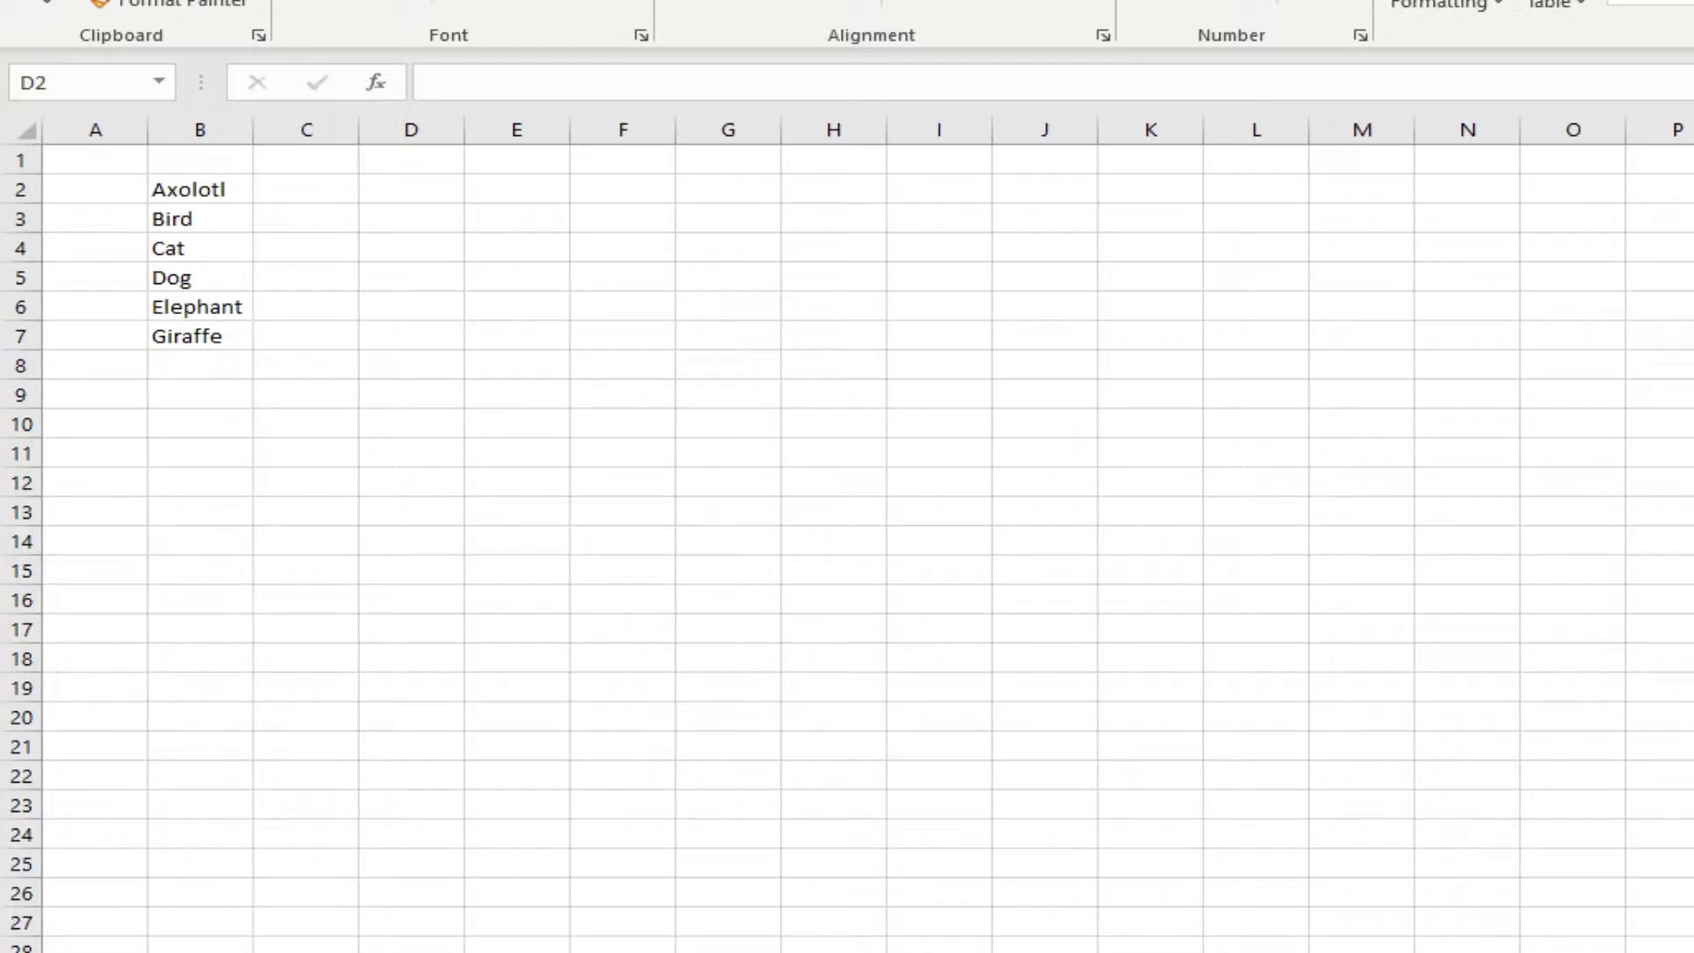
Enter =B2:B7 in E2 so the six animal names spill down the column.
click(444, 192)
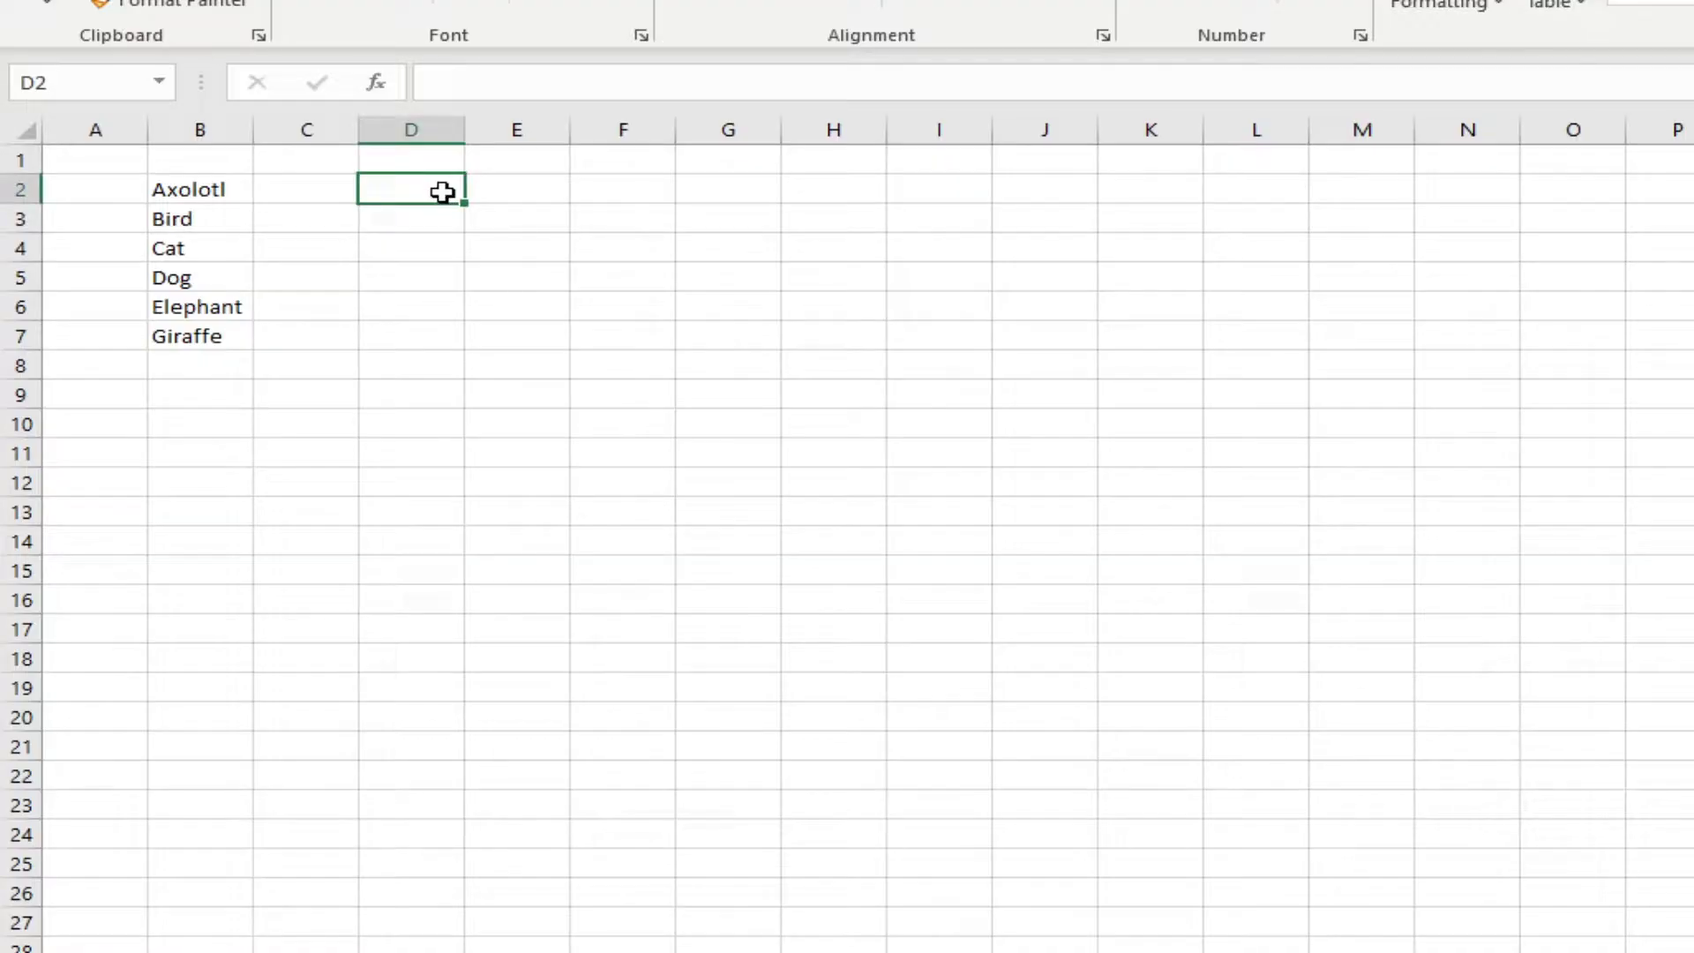
click(502, 195)
text(=)
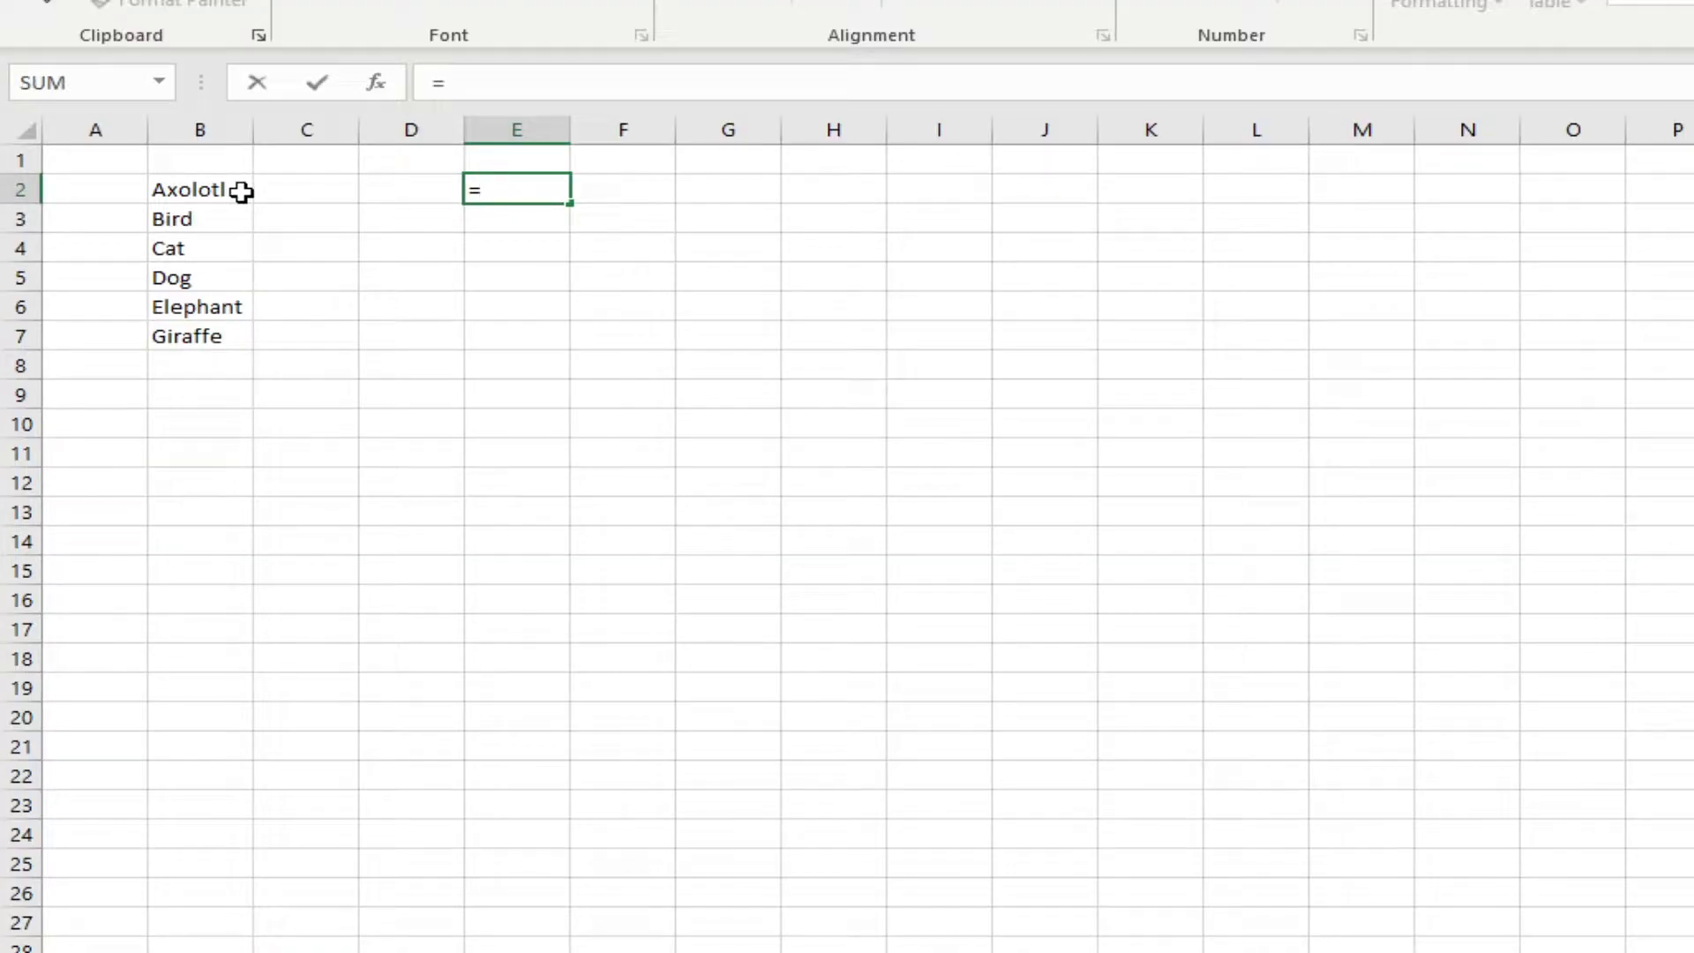
click(232, 198)
drag(232, 198, 230, 336)
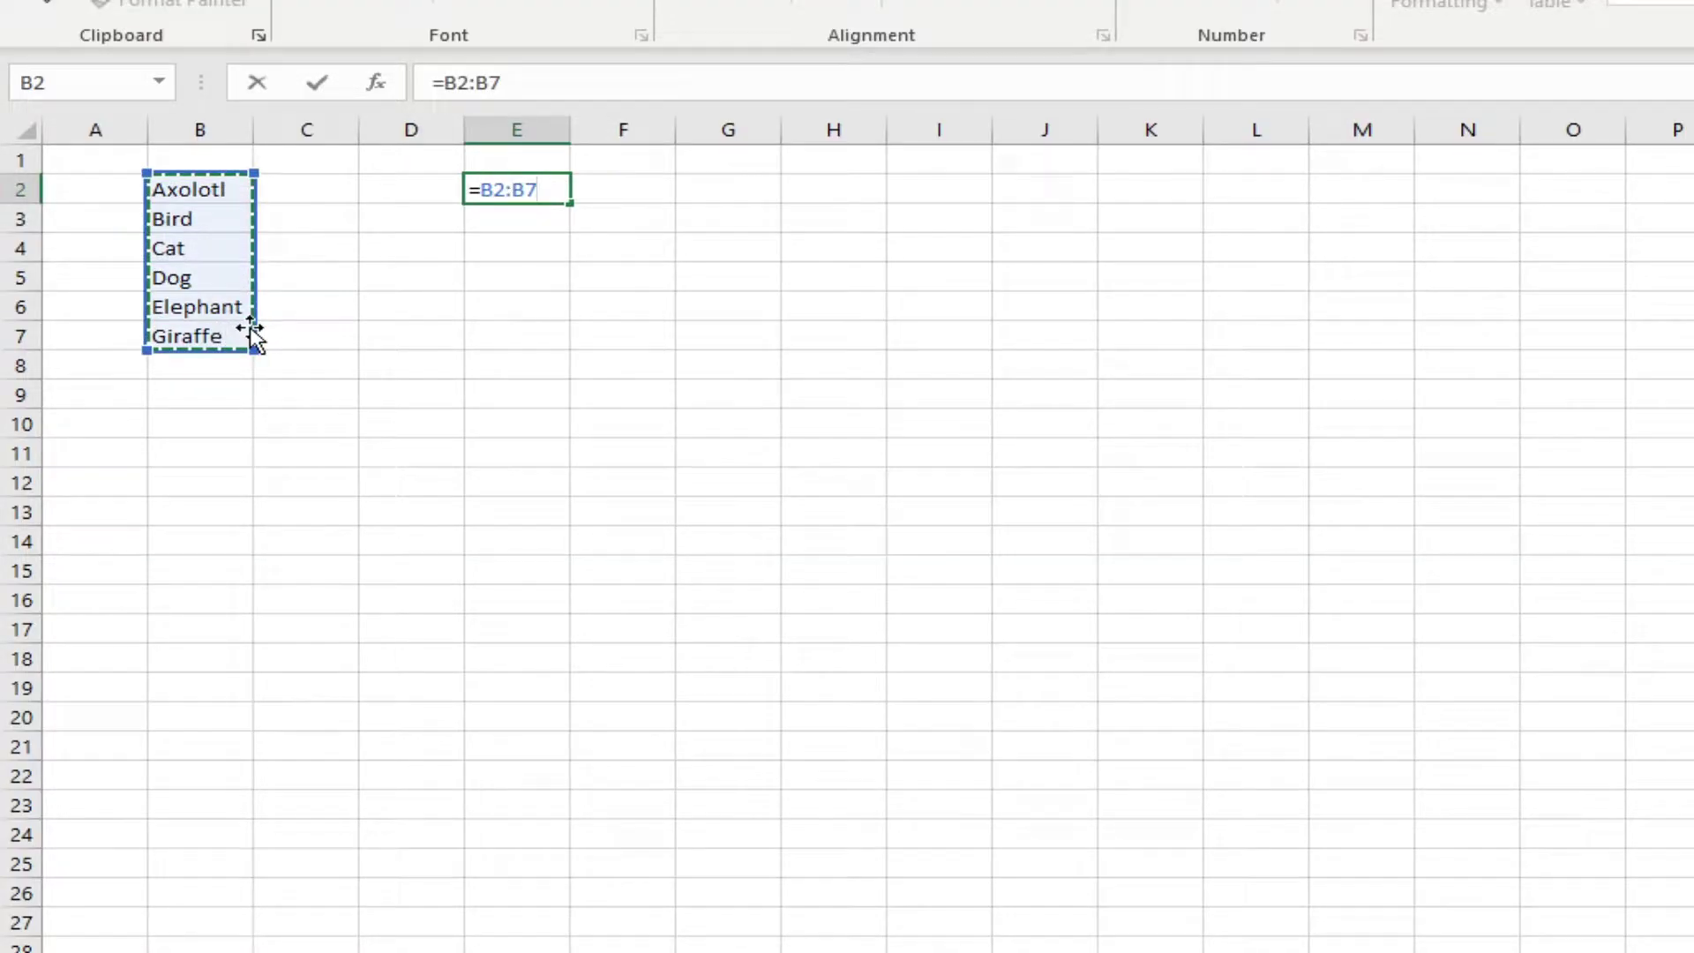
key(Return)
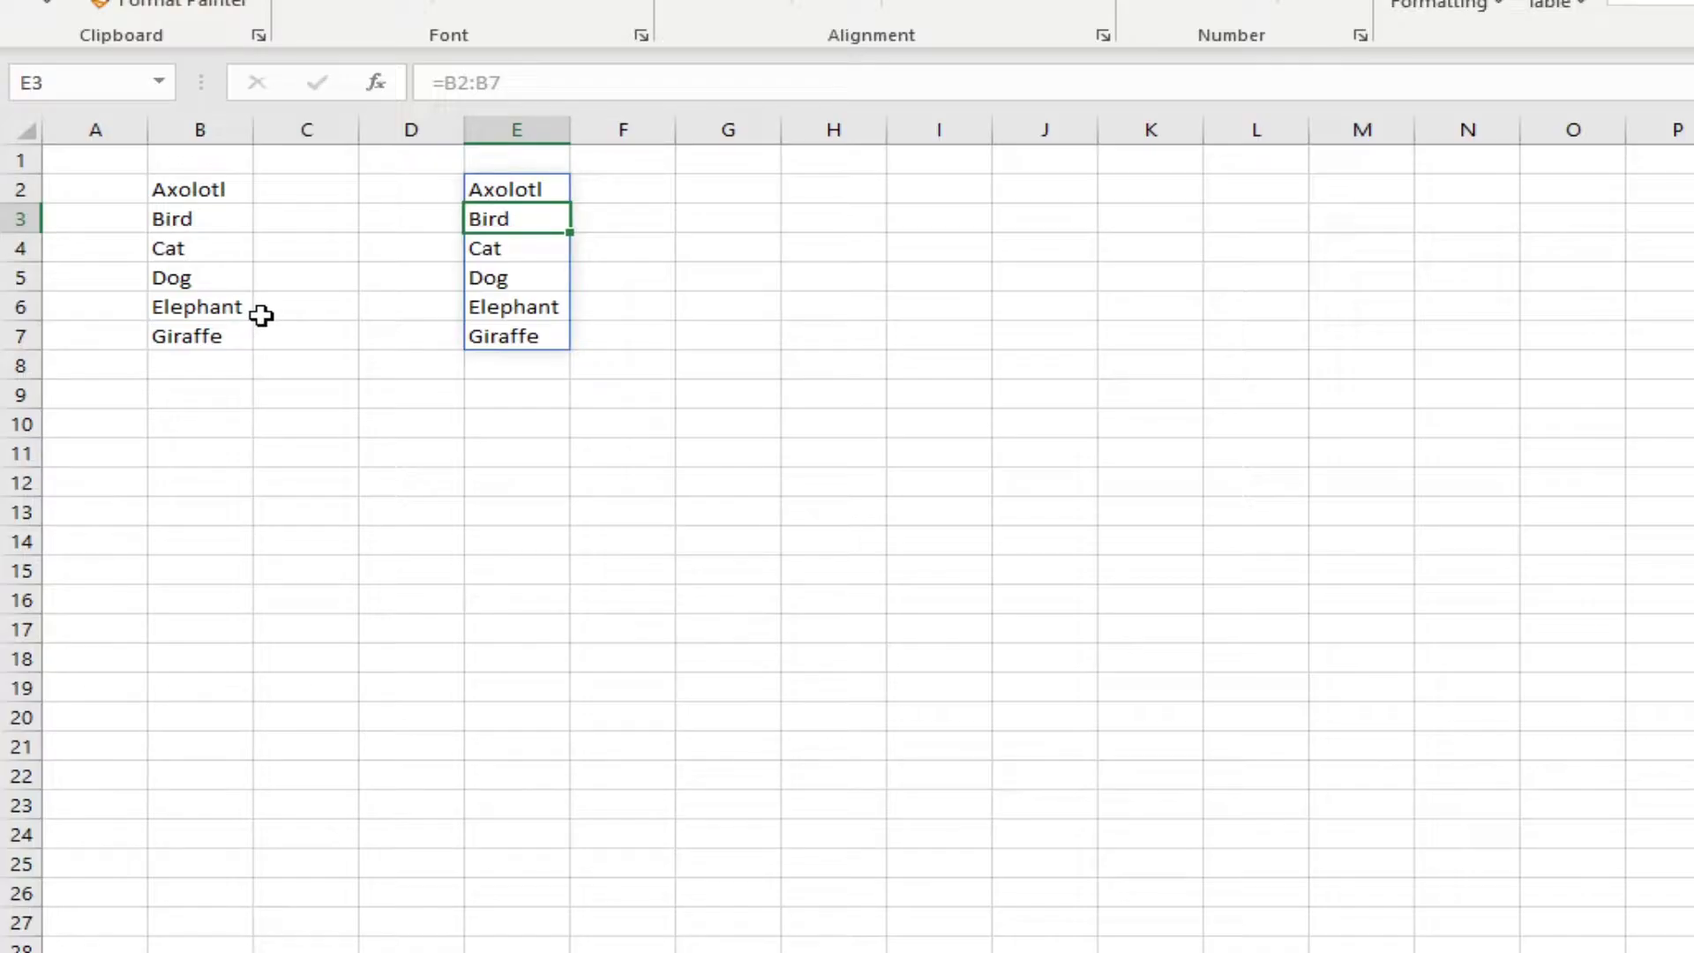
Inspect the spilled cells E2 through E5 to compare the formula cell with the spilled values.
click(529, 189)
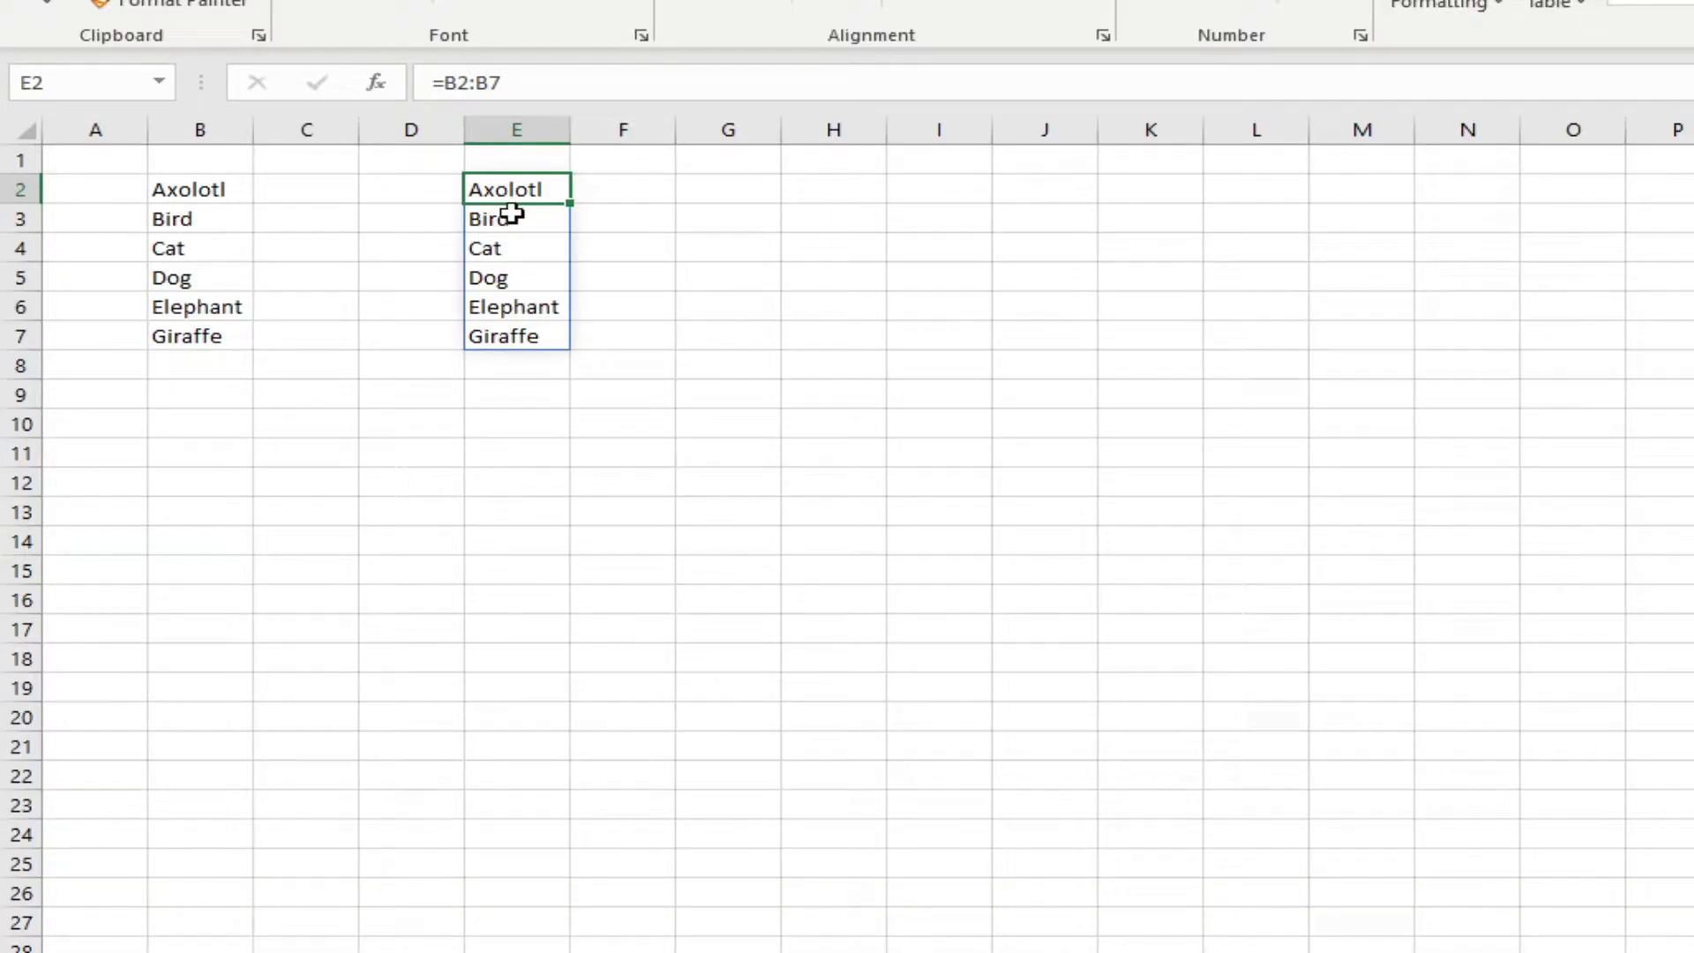
click(539, 219)
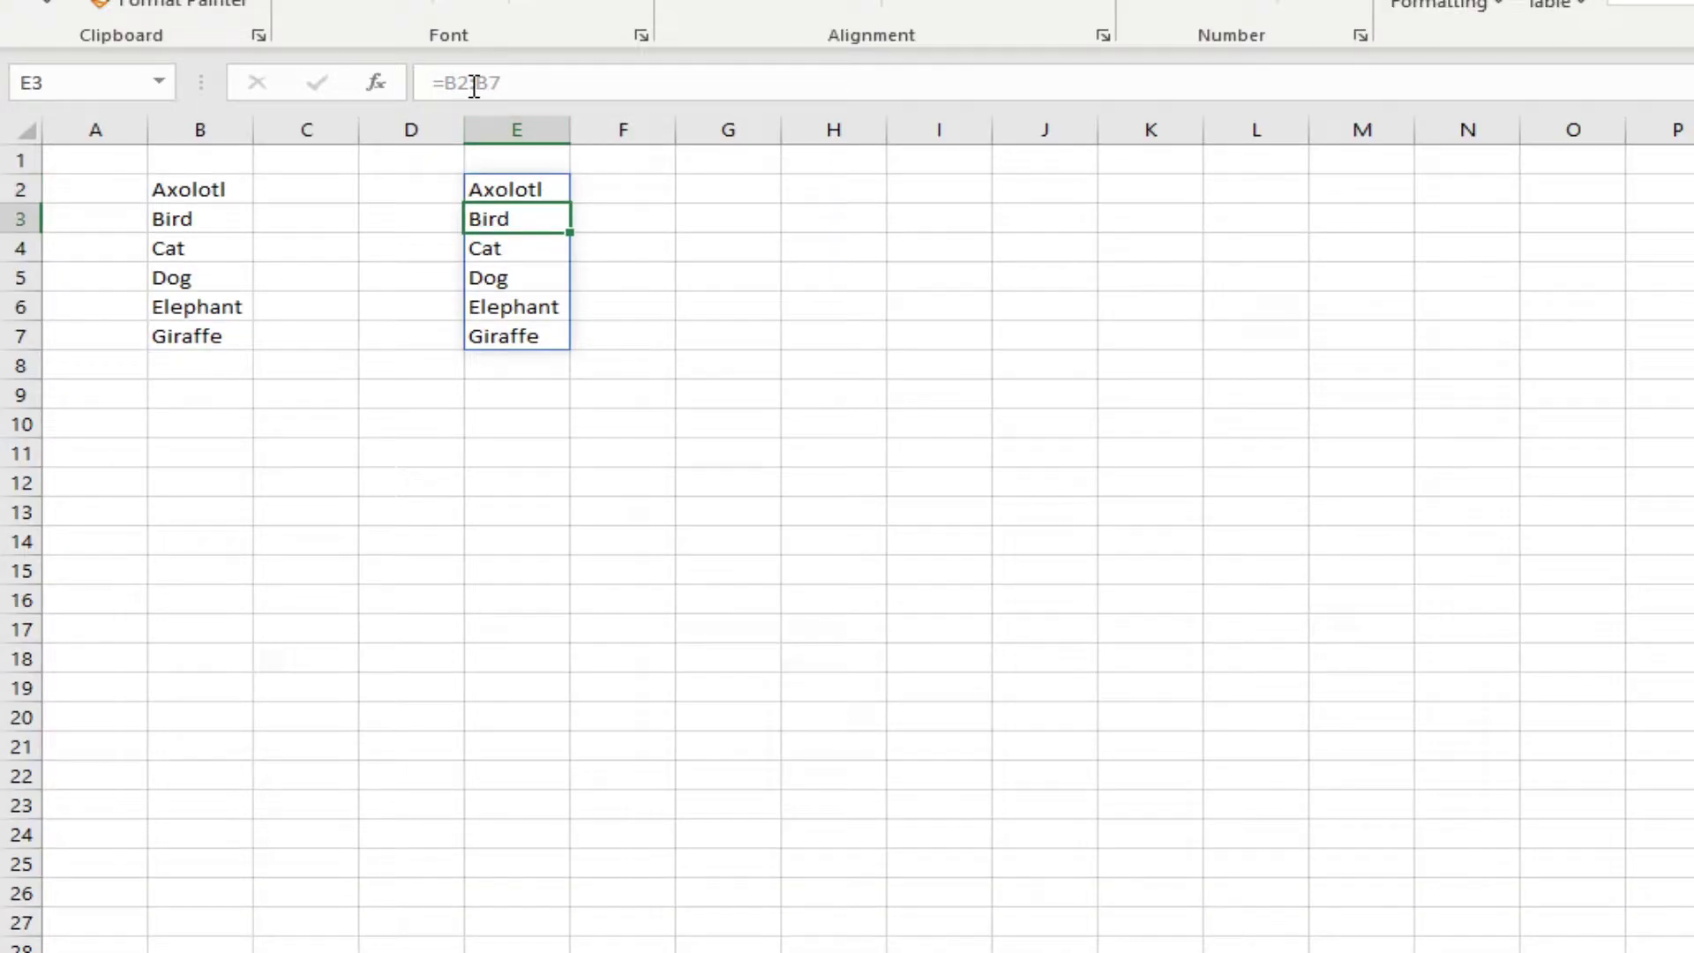
click(541, 240)
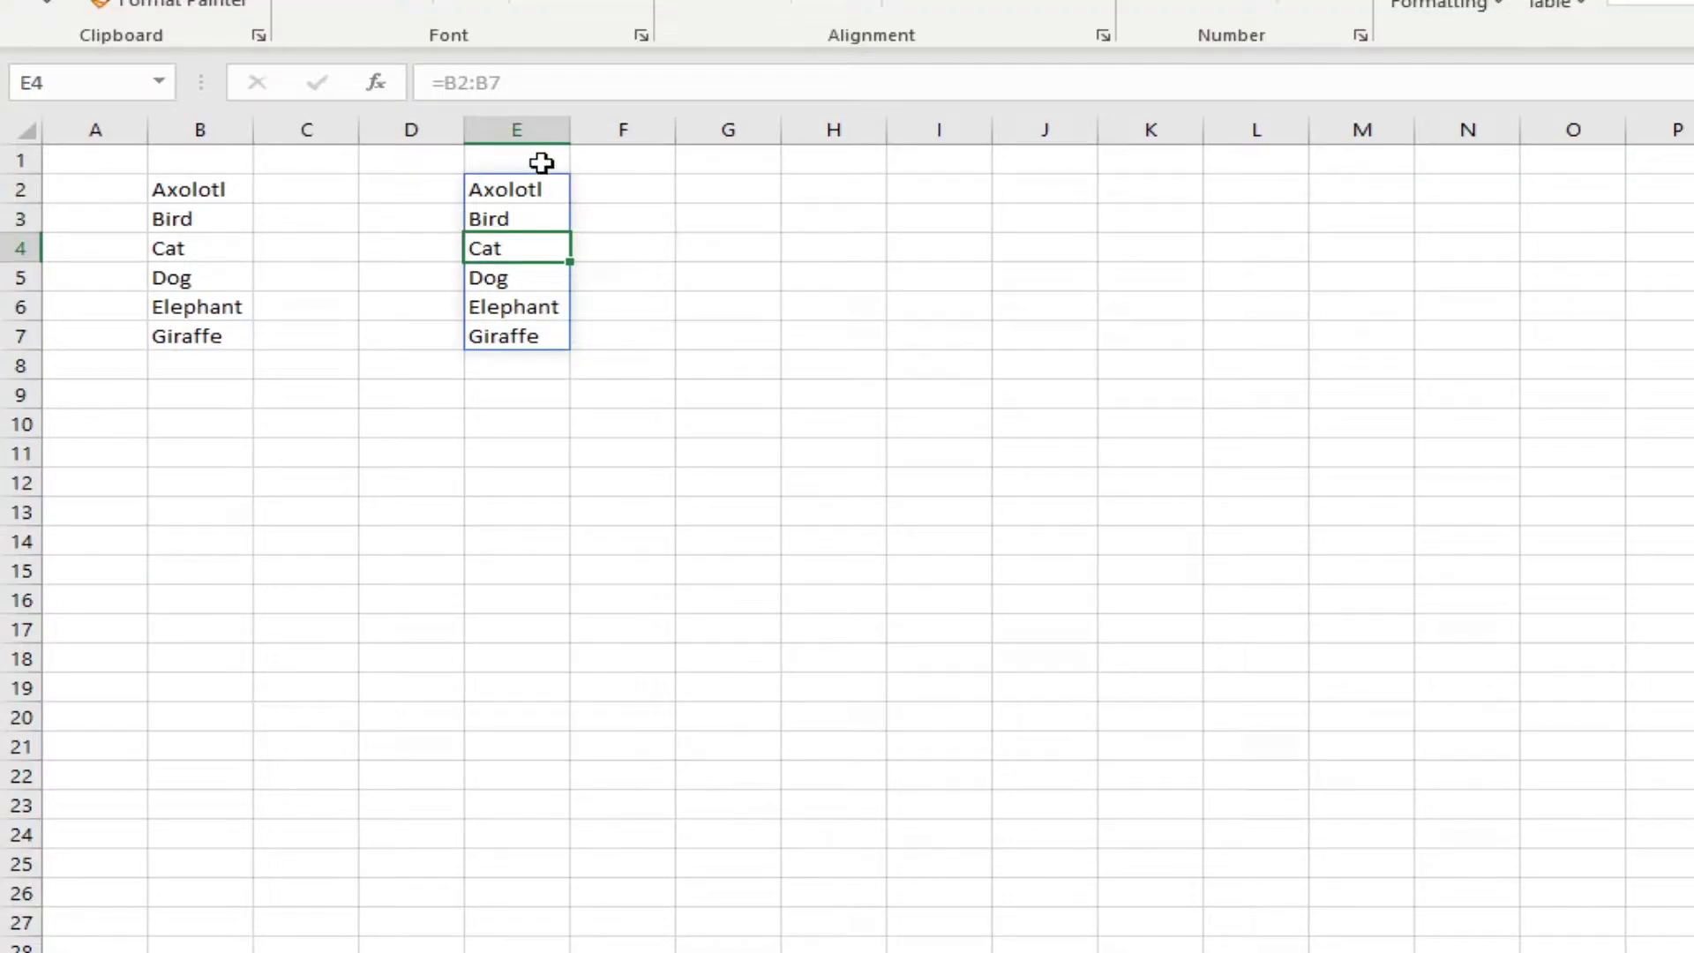
click(541, 191)
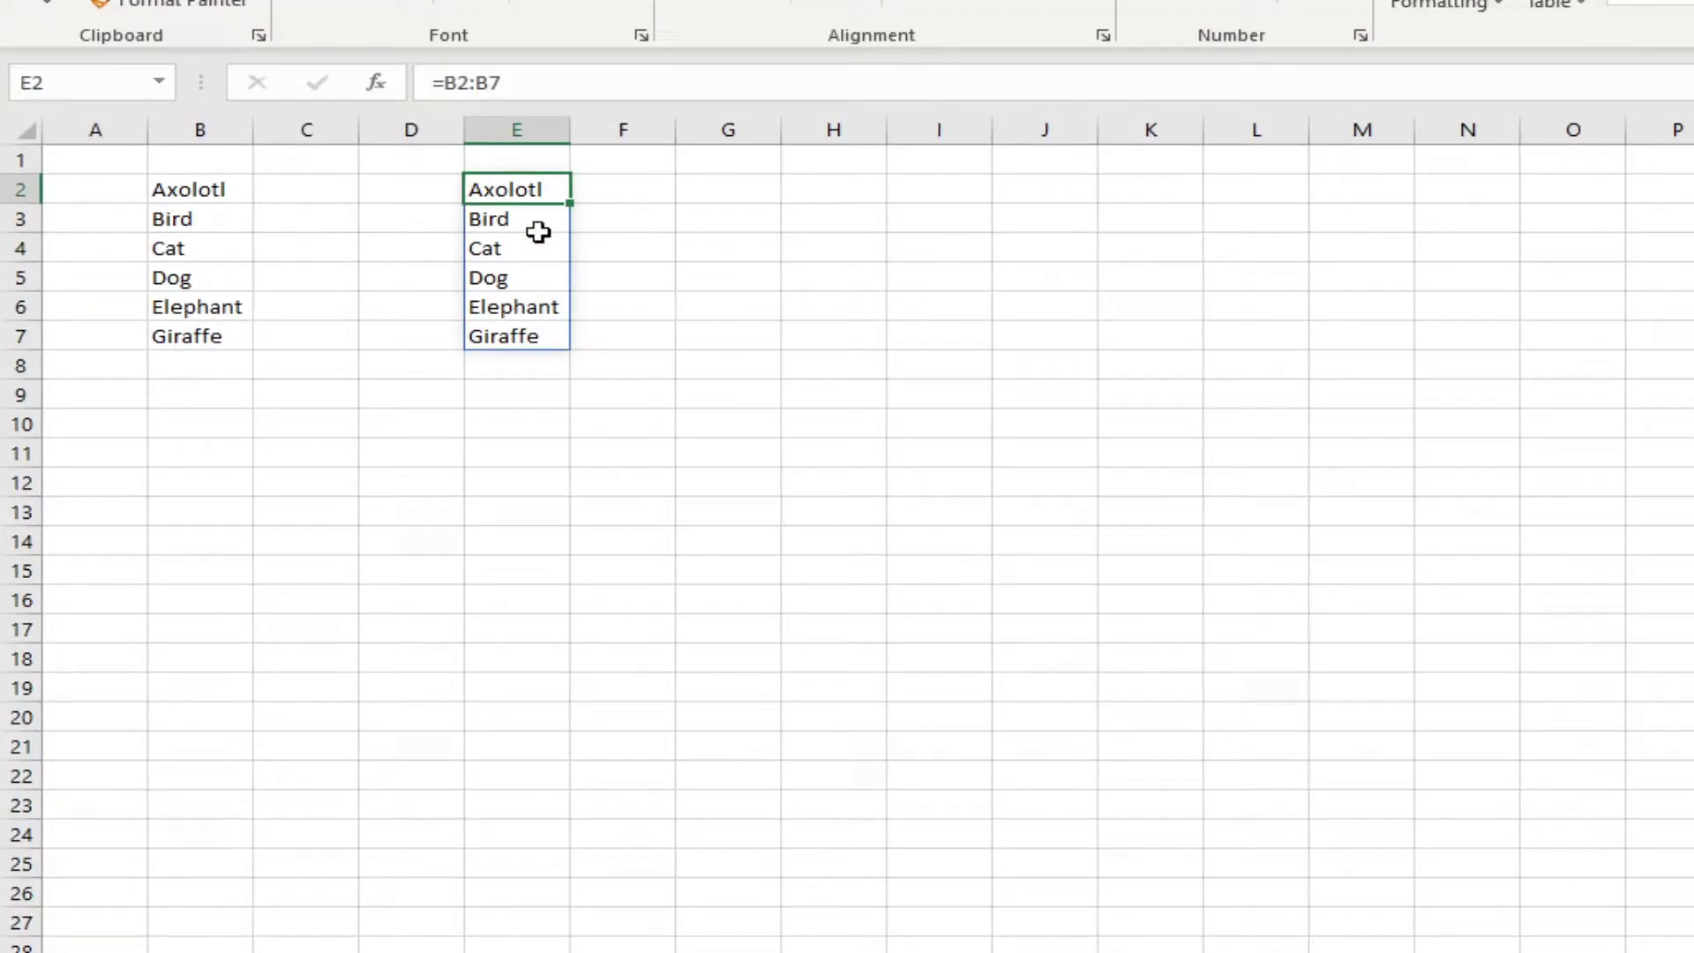
click(530, 284)
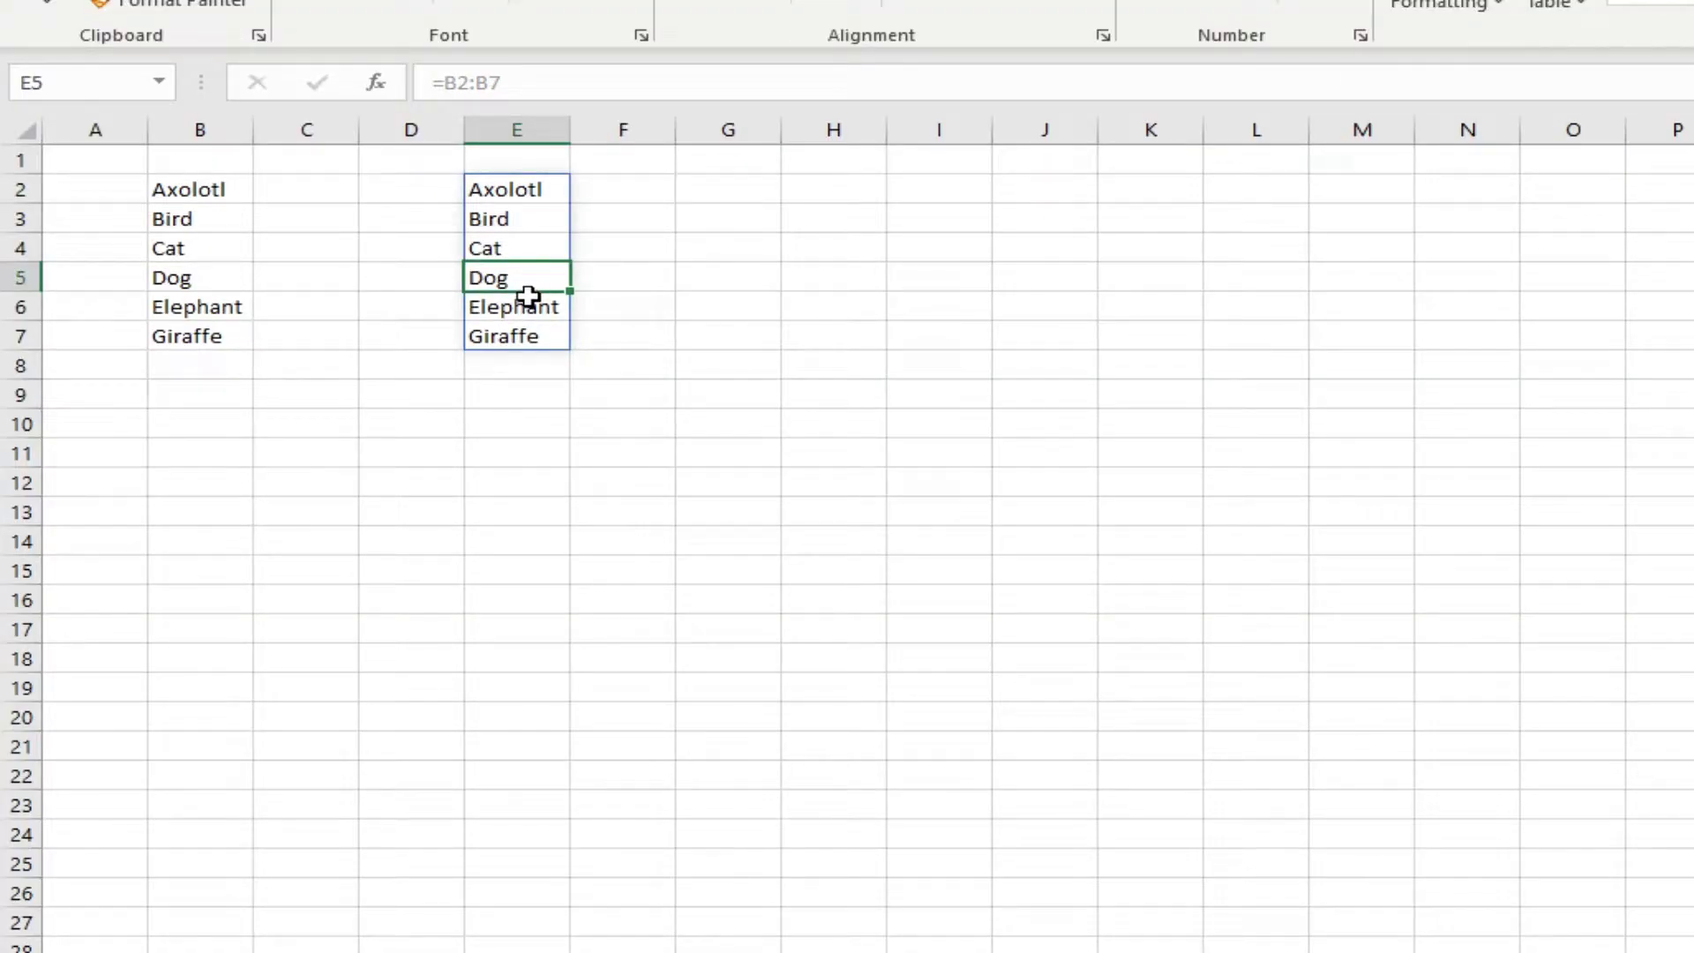
text(AAA)
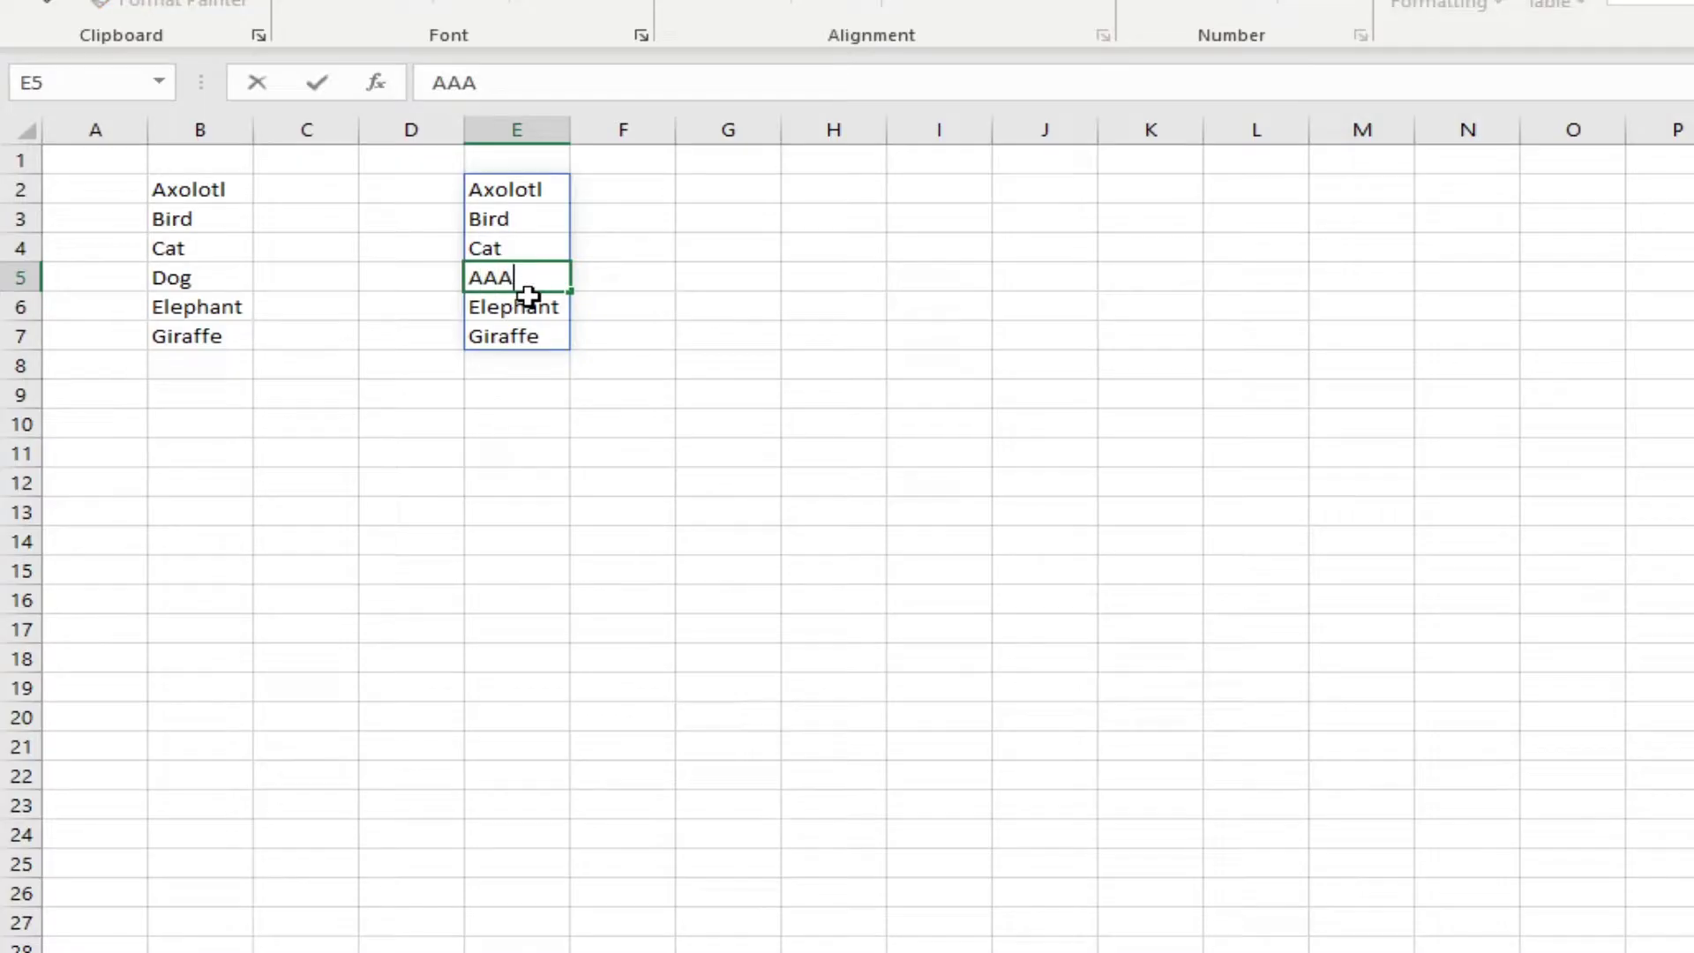
key(Return)
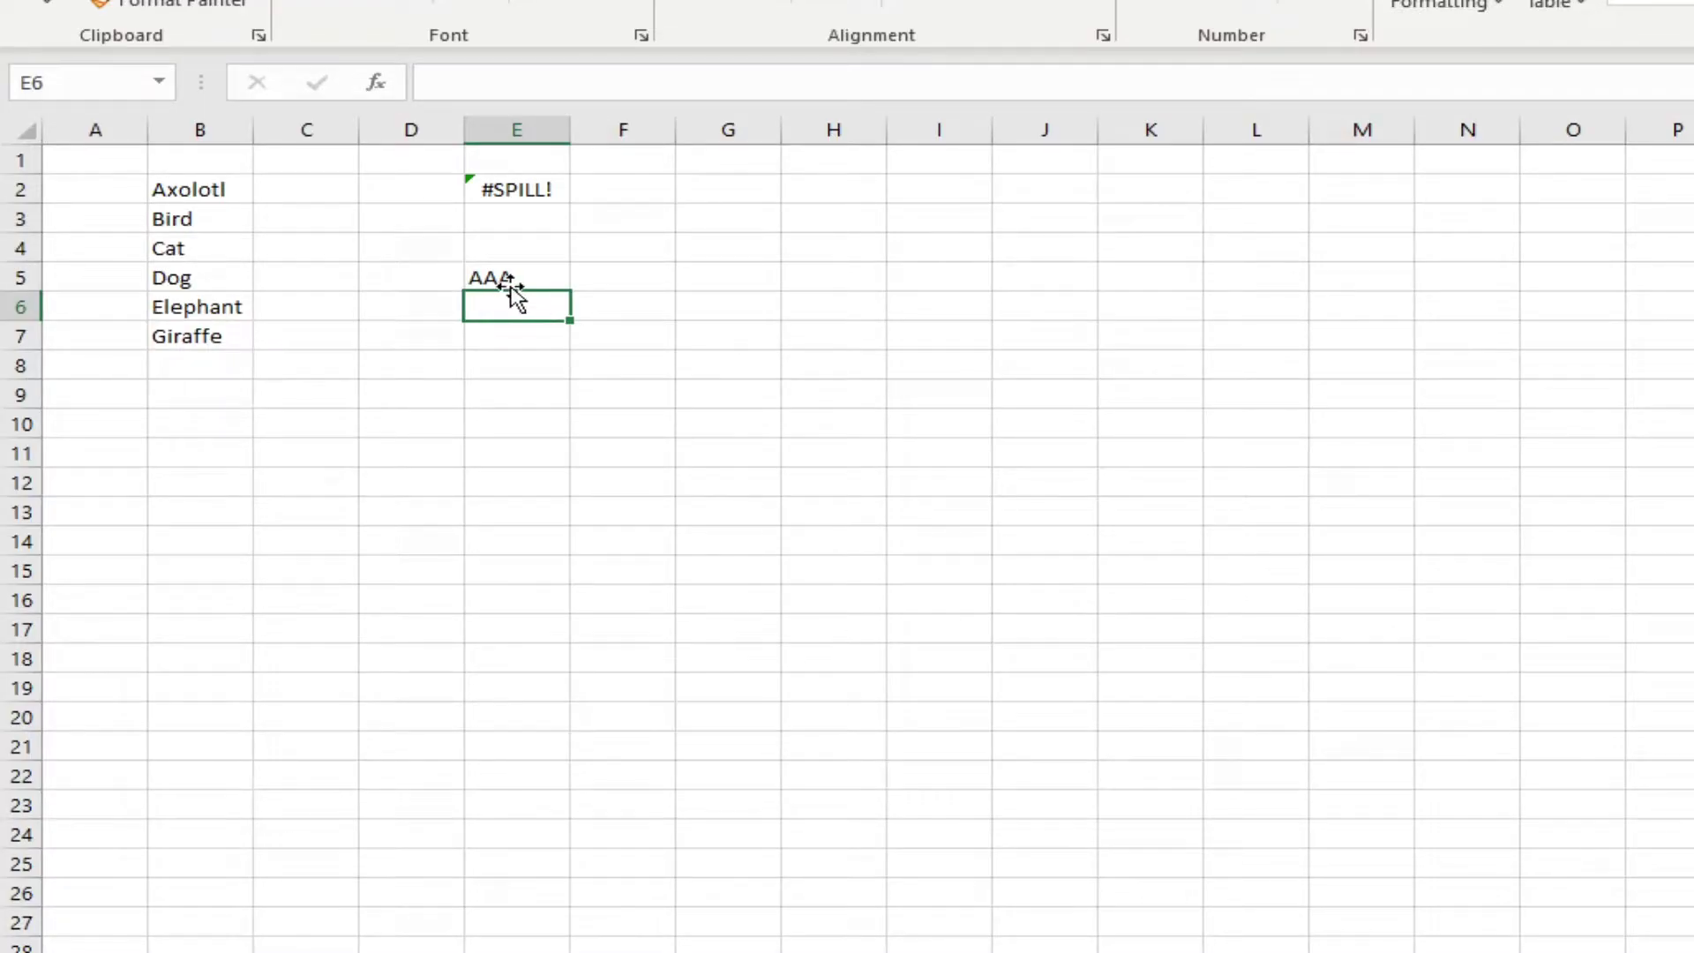
click(518, 279)
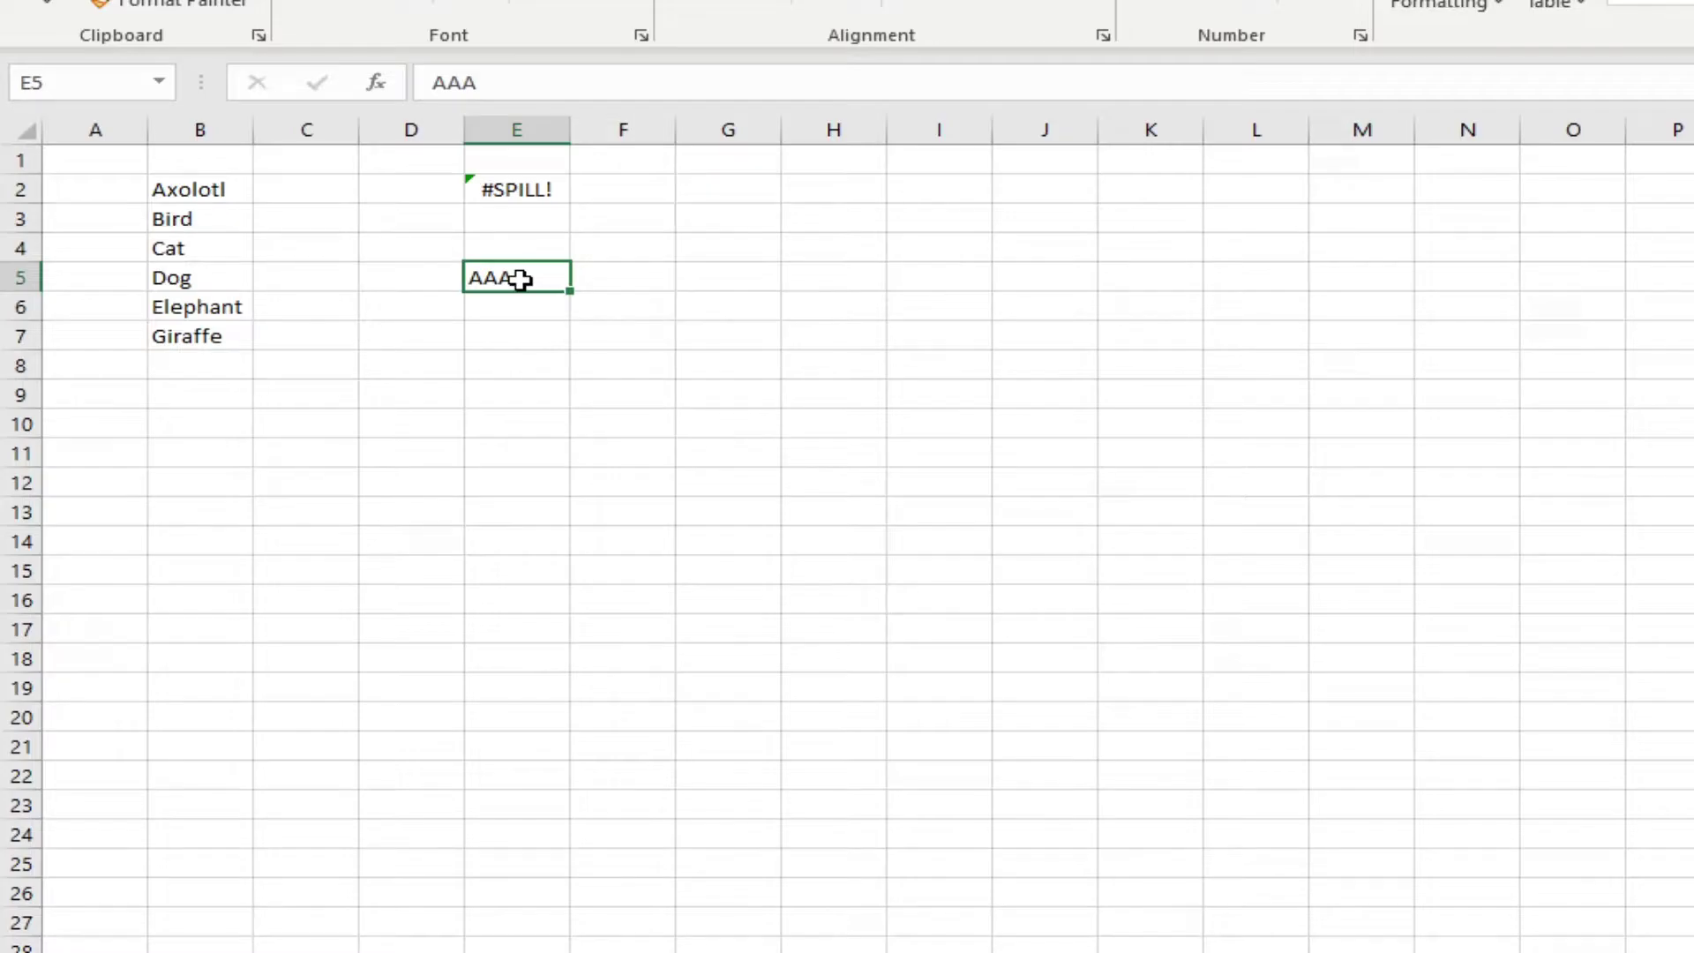
key(Delete)
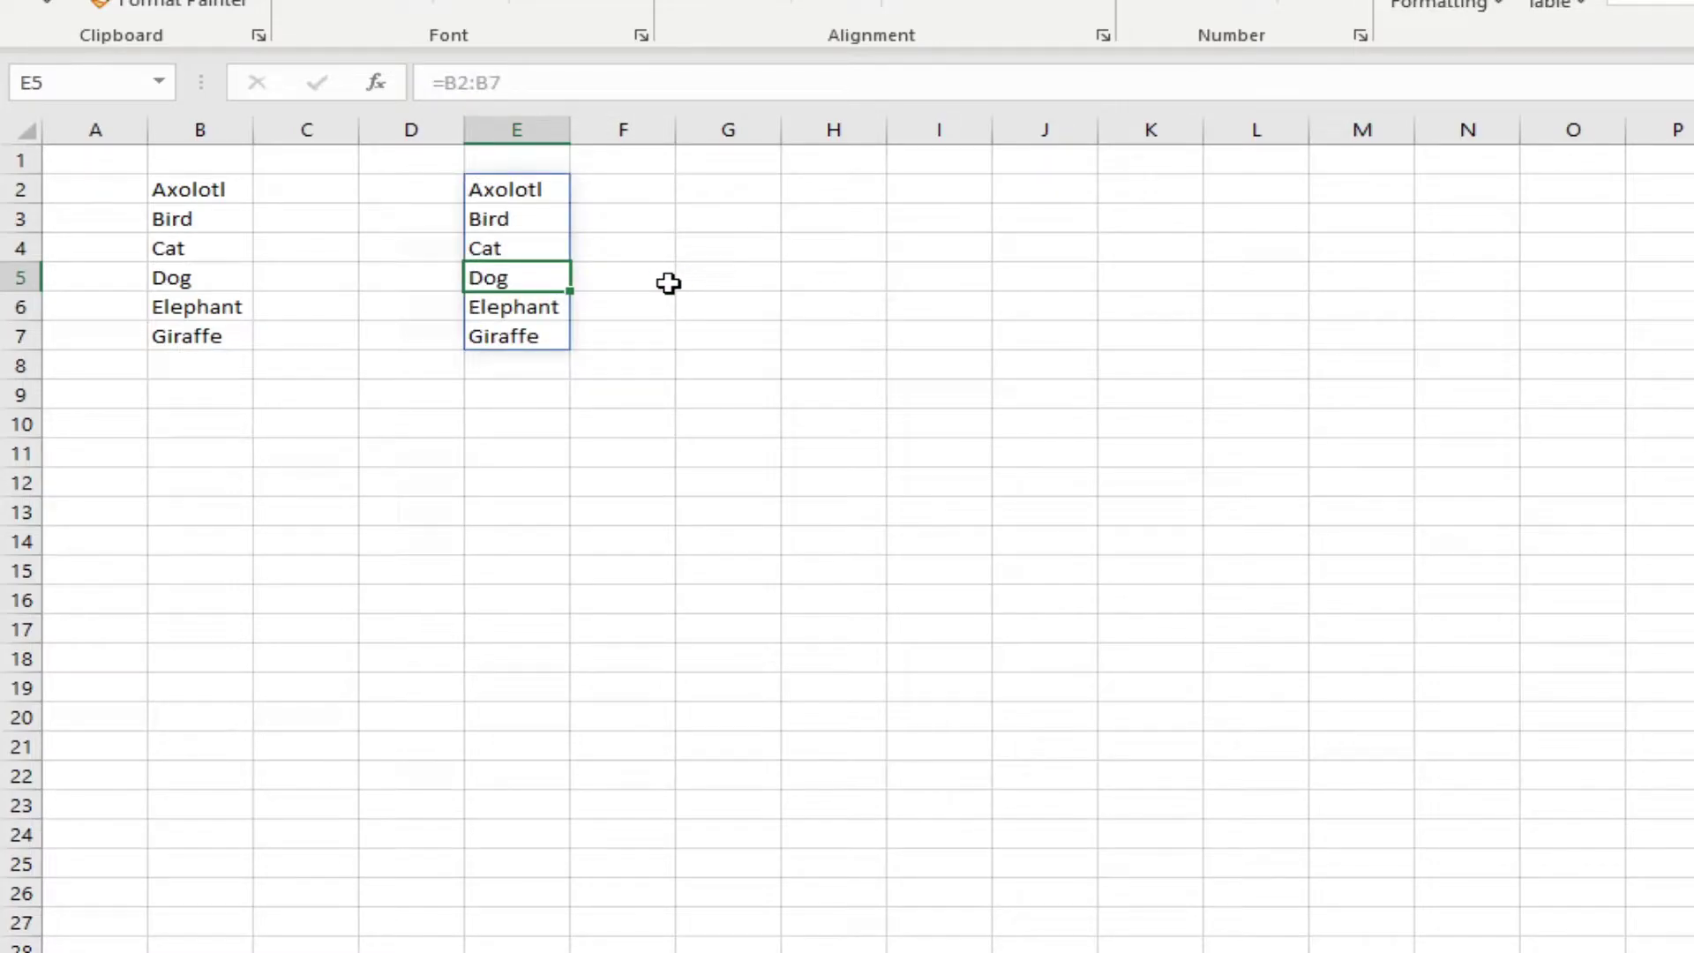
click(668, 282)
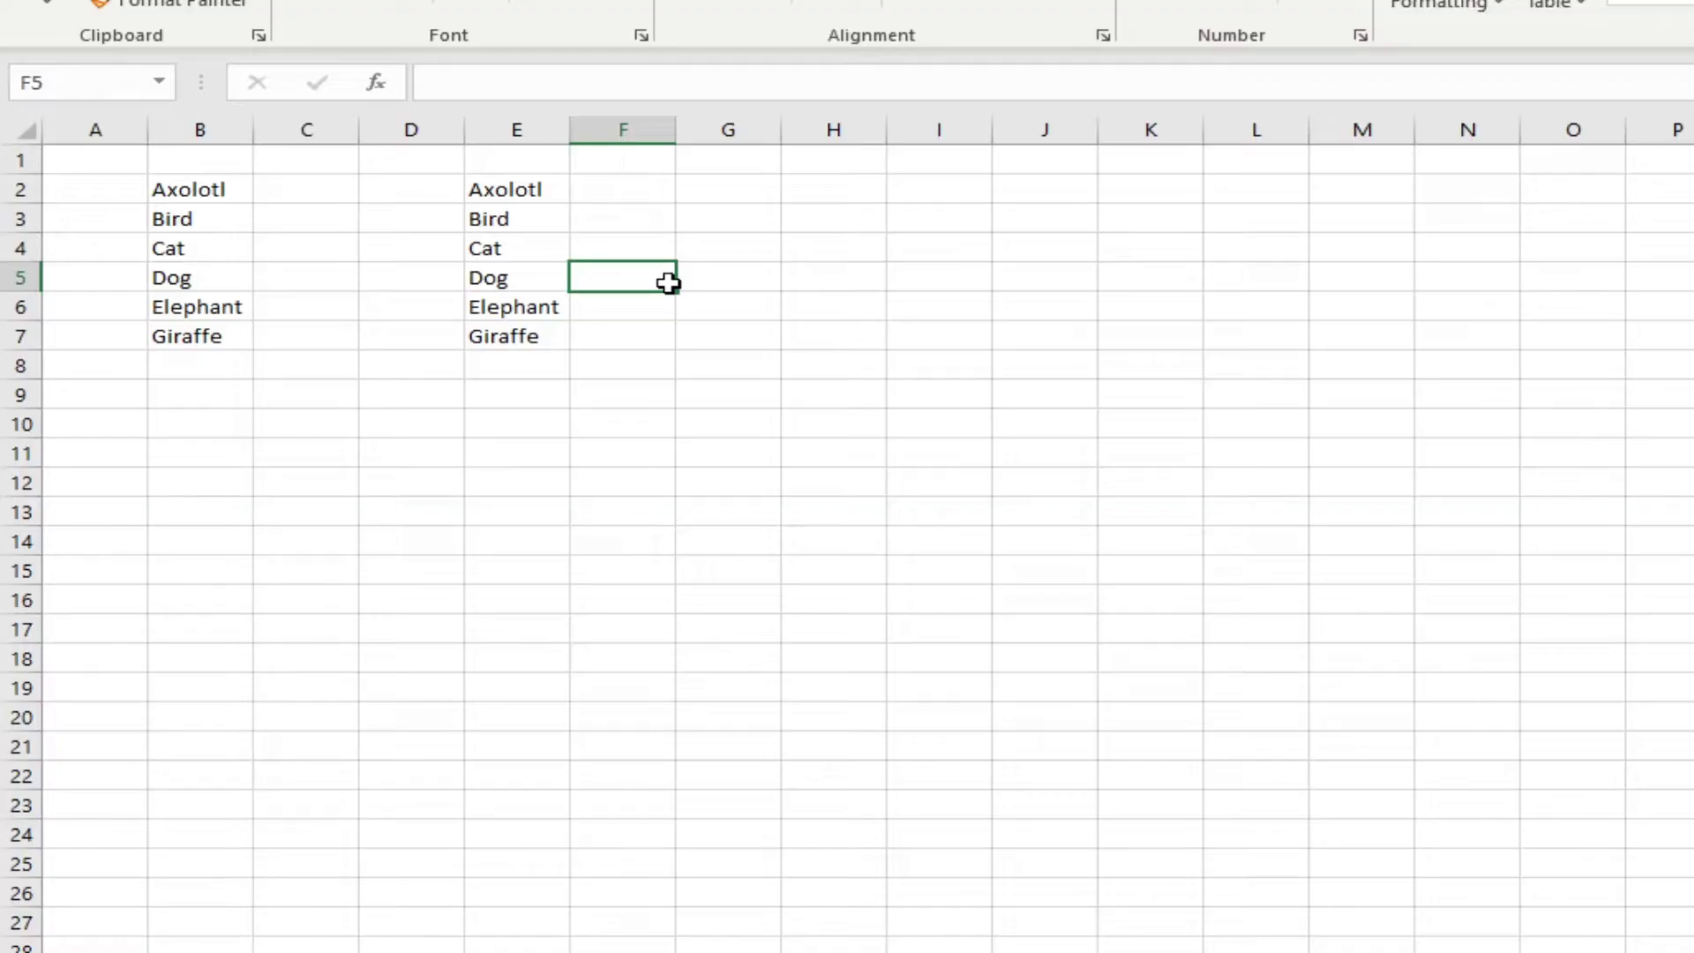
Give E6 white text and type AAA into it, producing a #SPILL! error.
click(546, 285)
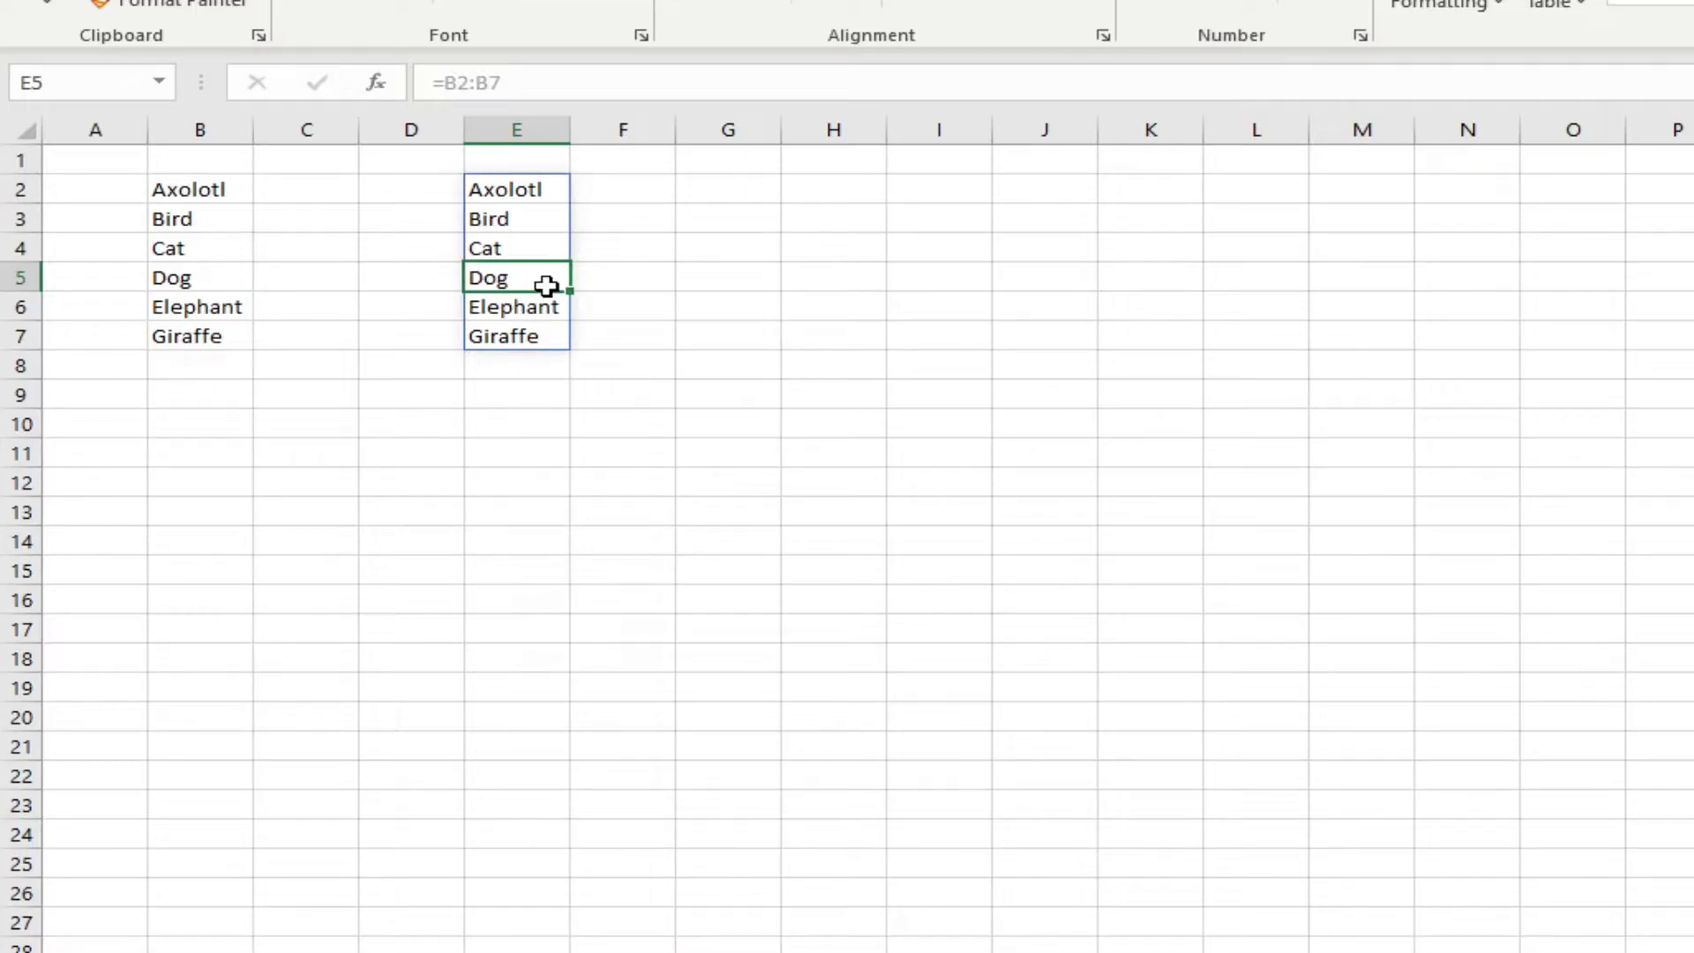
click(548, 311)
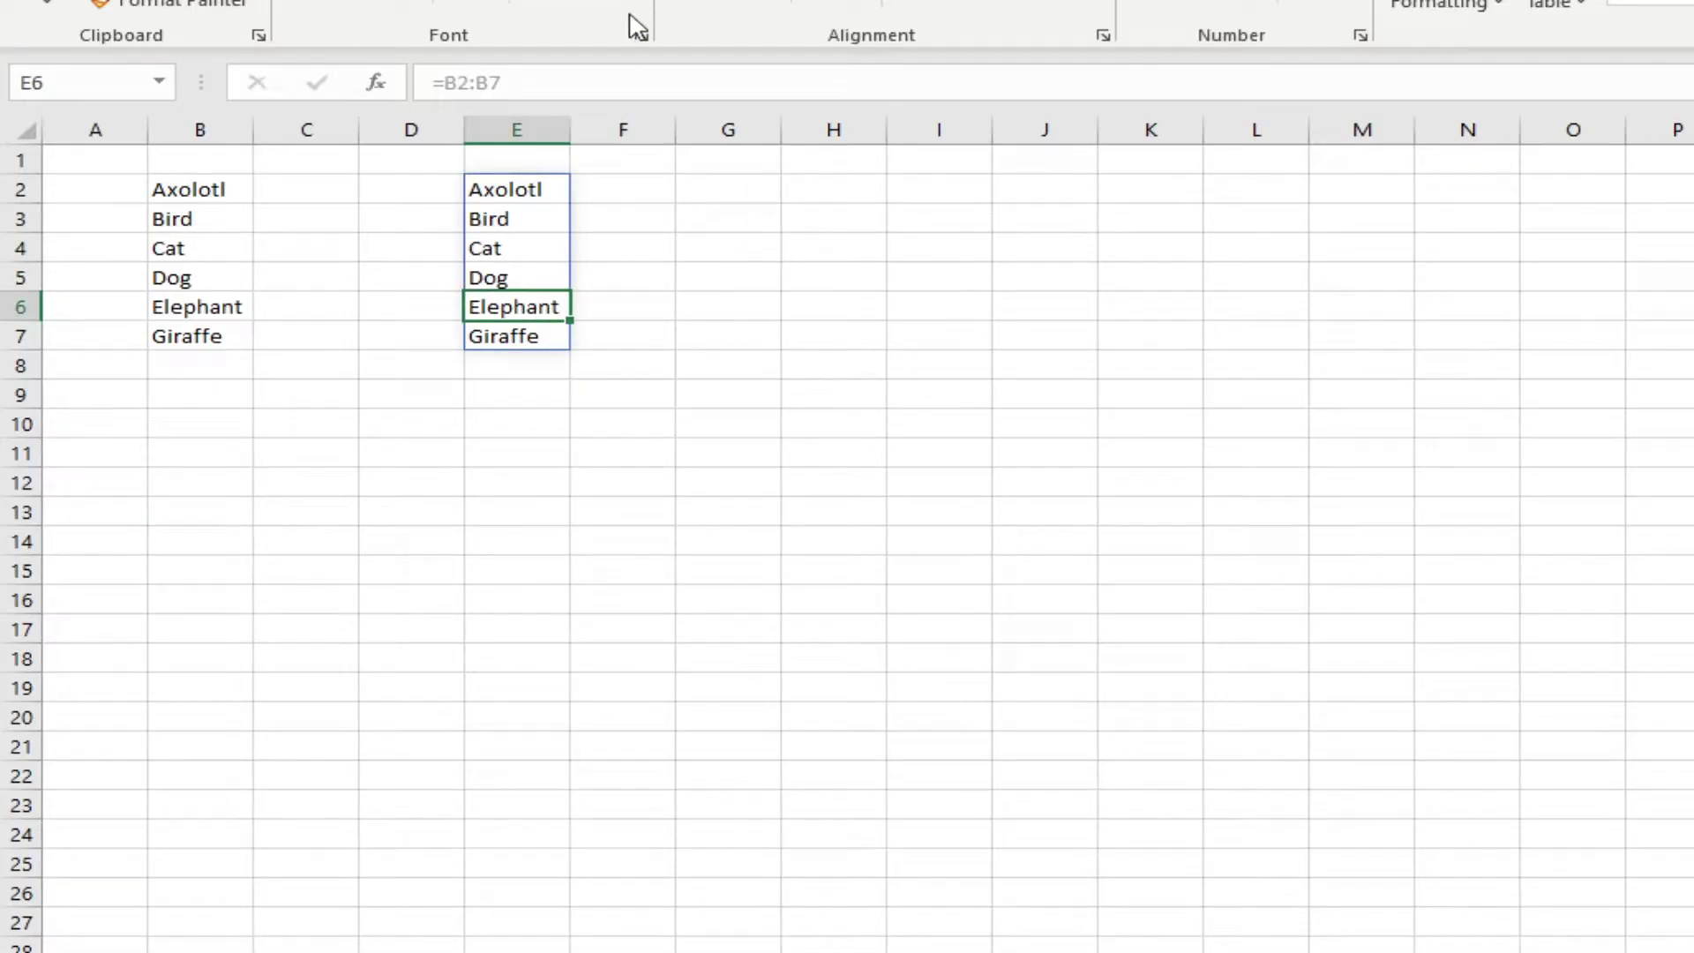
click(637, 5)
click(603, 102)
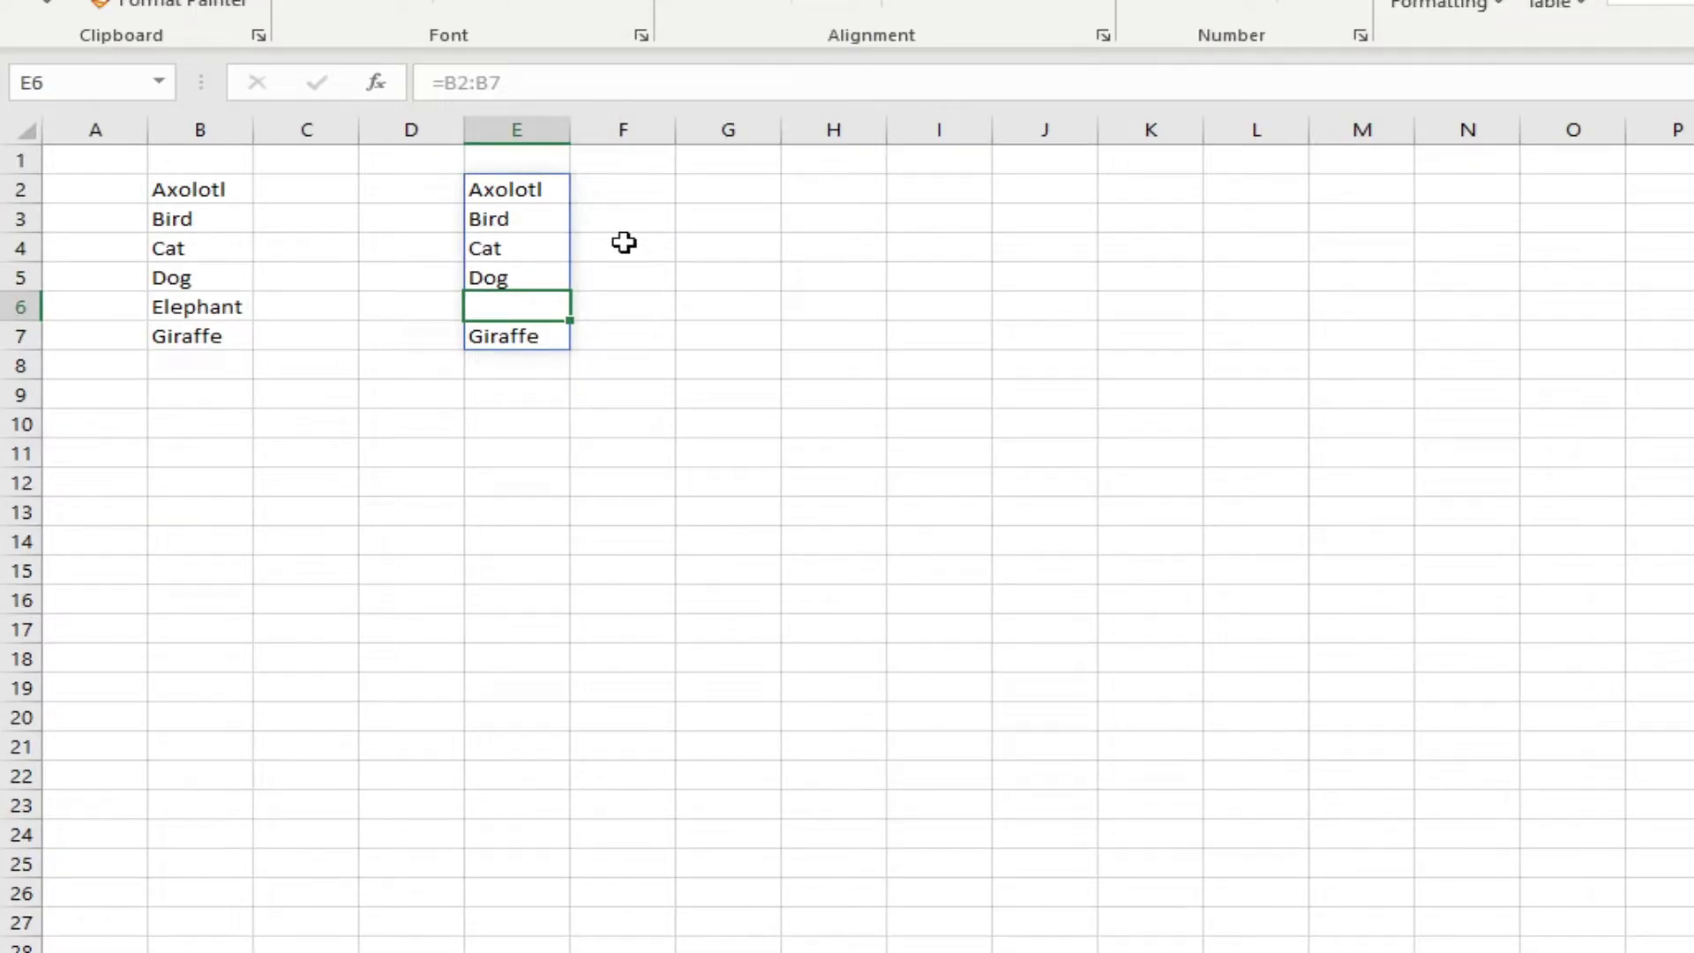
text(AAA)
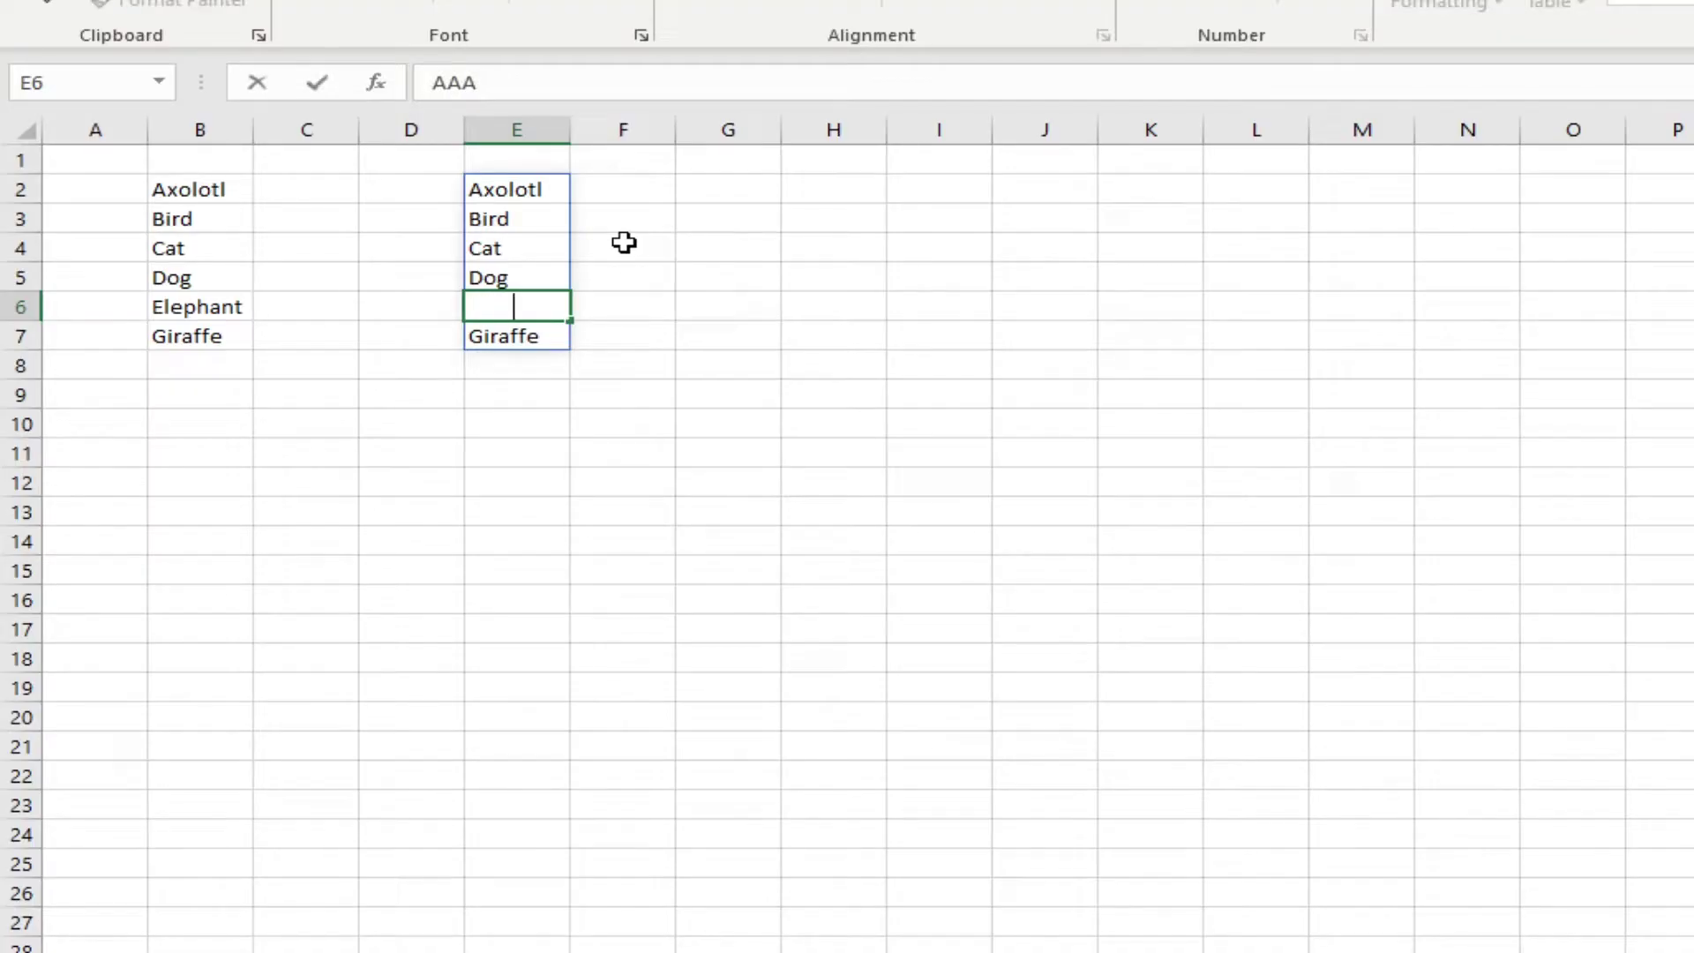
key(Return)
Examine the blocked range E3:E7 and the =B2:B7 formula behind the #SPILL! error.
click(596, 250)
mouse_move(543, 226)
mouse_down()
mouse_move(520, 342)
mouse_move(533, 220)
mouse_up()
click(681, 363)
click(501, 346)
click(722, 241)
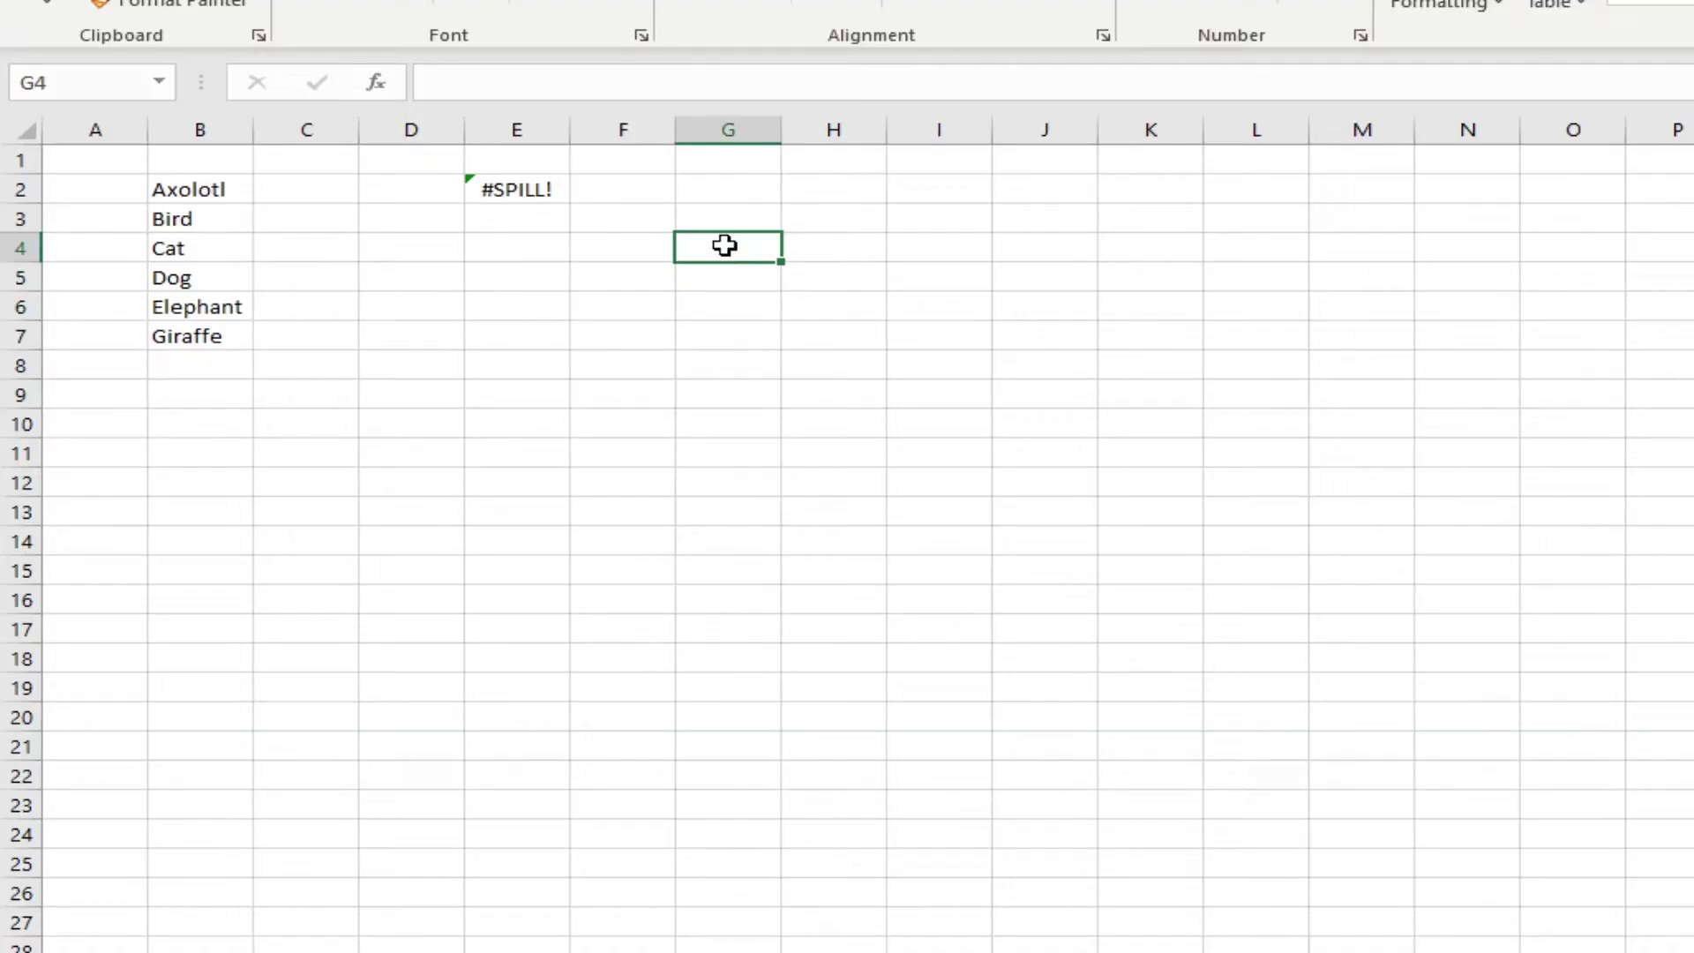
click(523, 185)
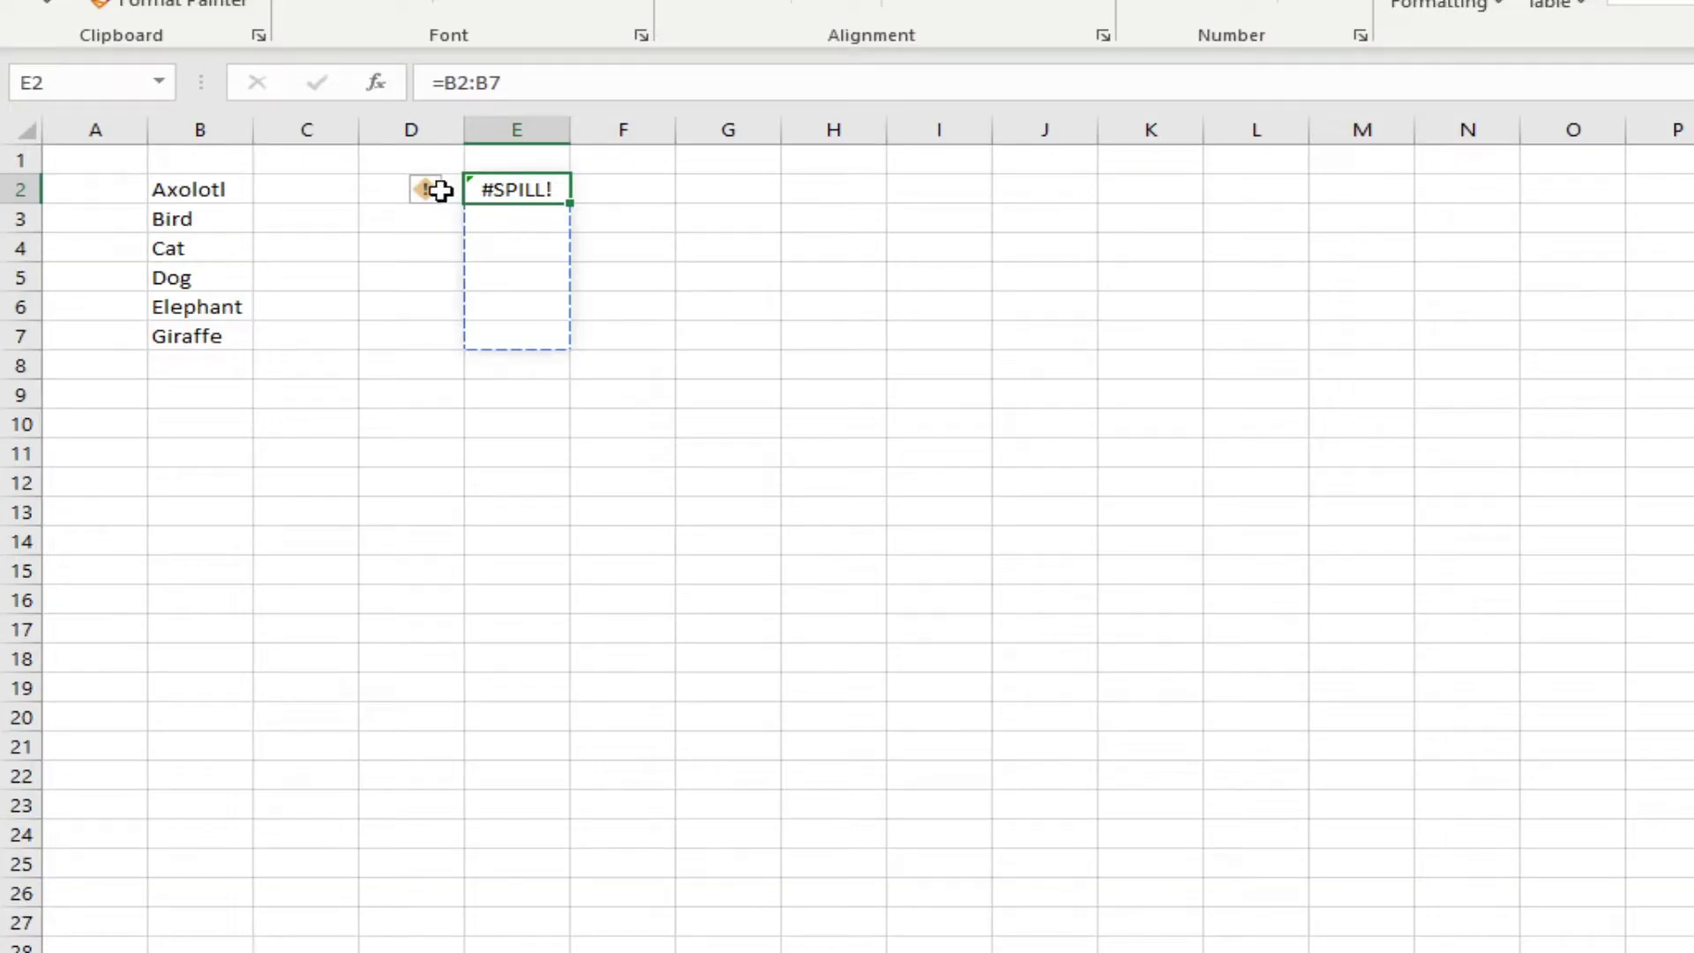
Locate the obstructing cell E6 from the spill warning and delete its AAA entry.
mouse_move(429, 205)
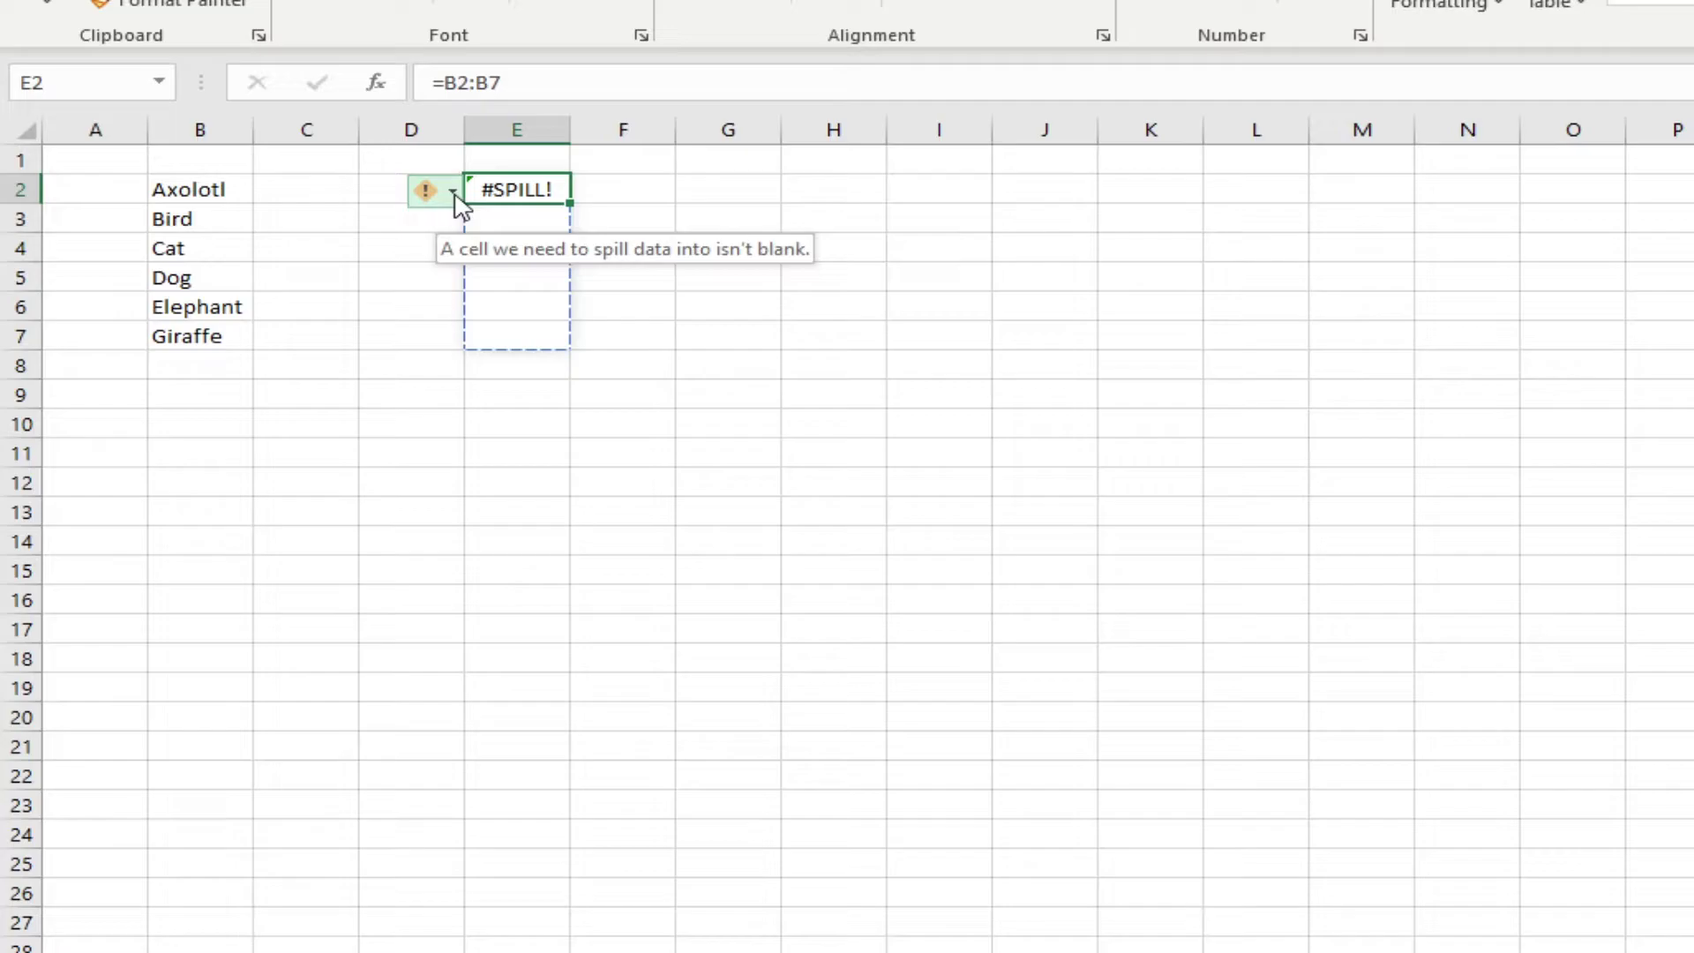
click(454, 192)
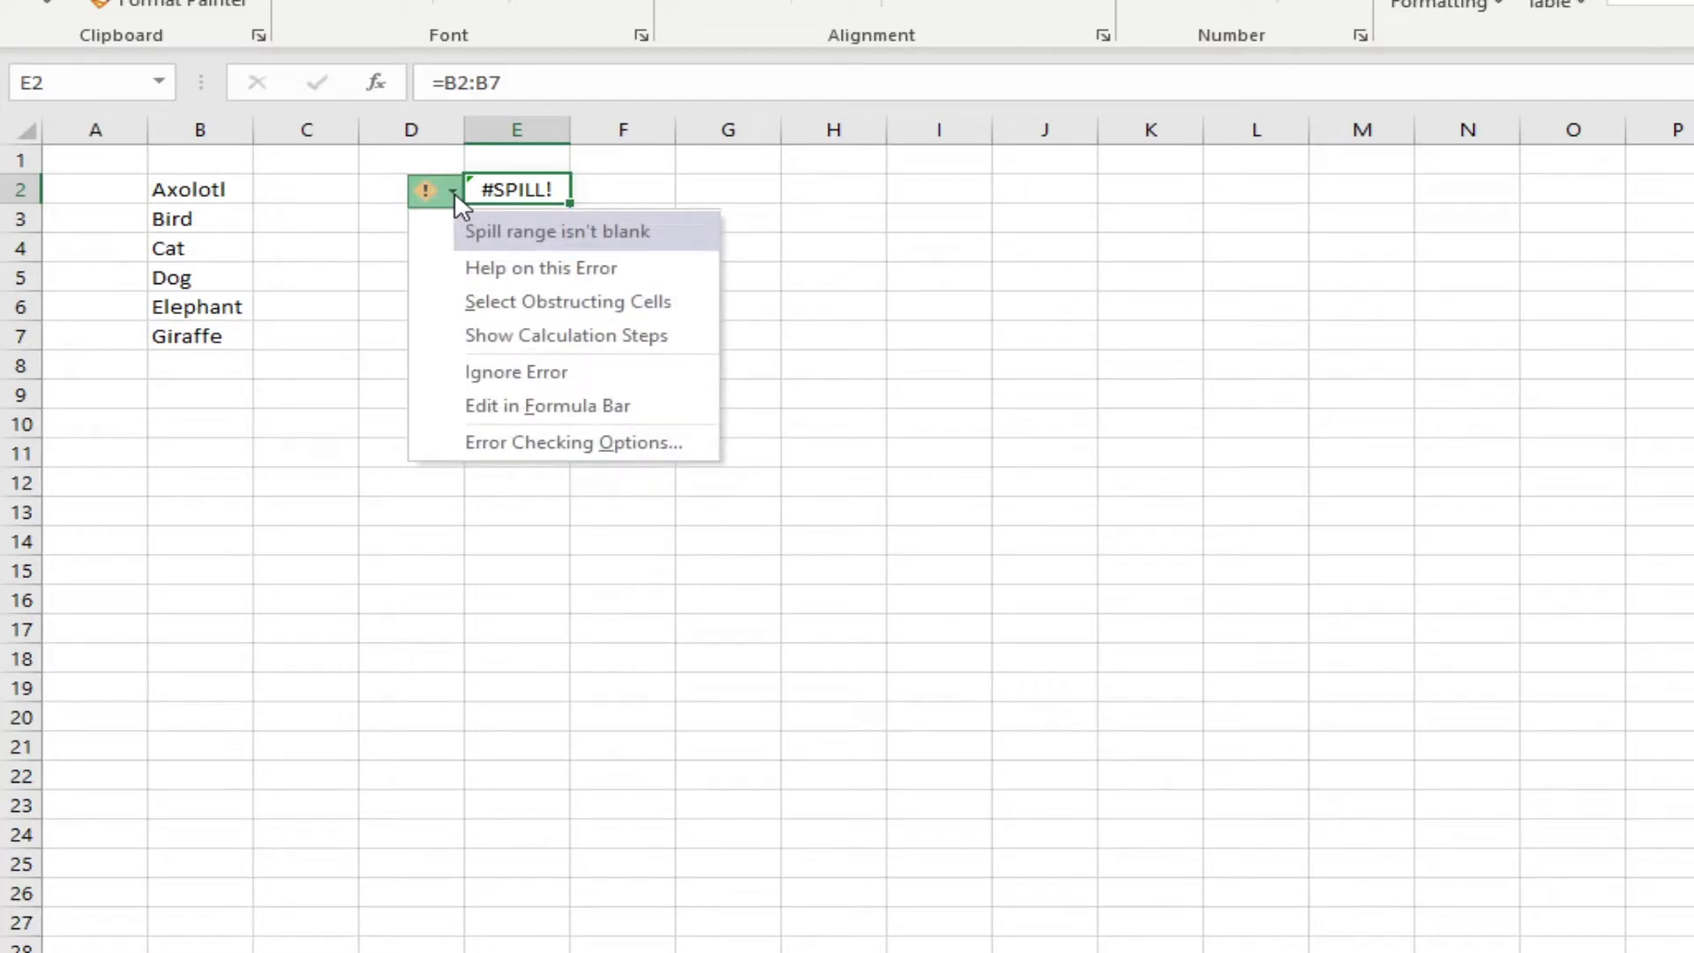
click(511, 310)
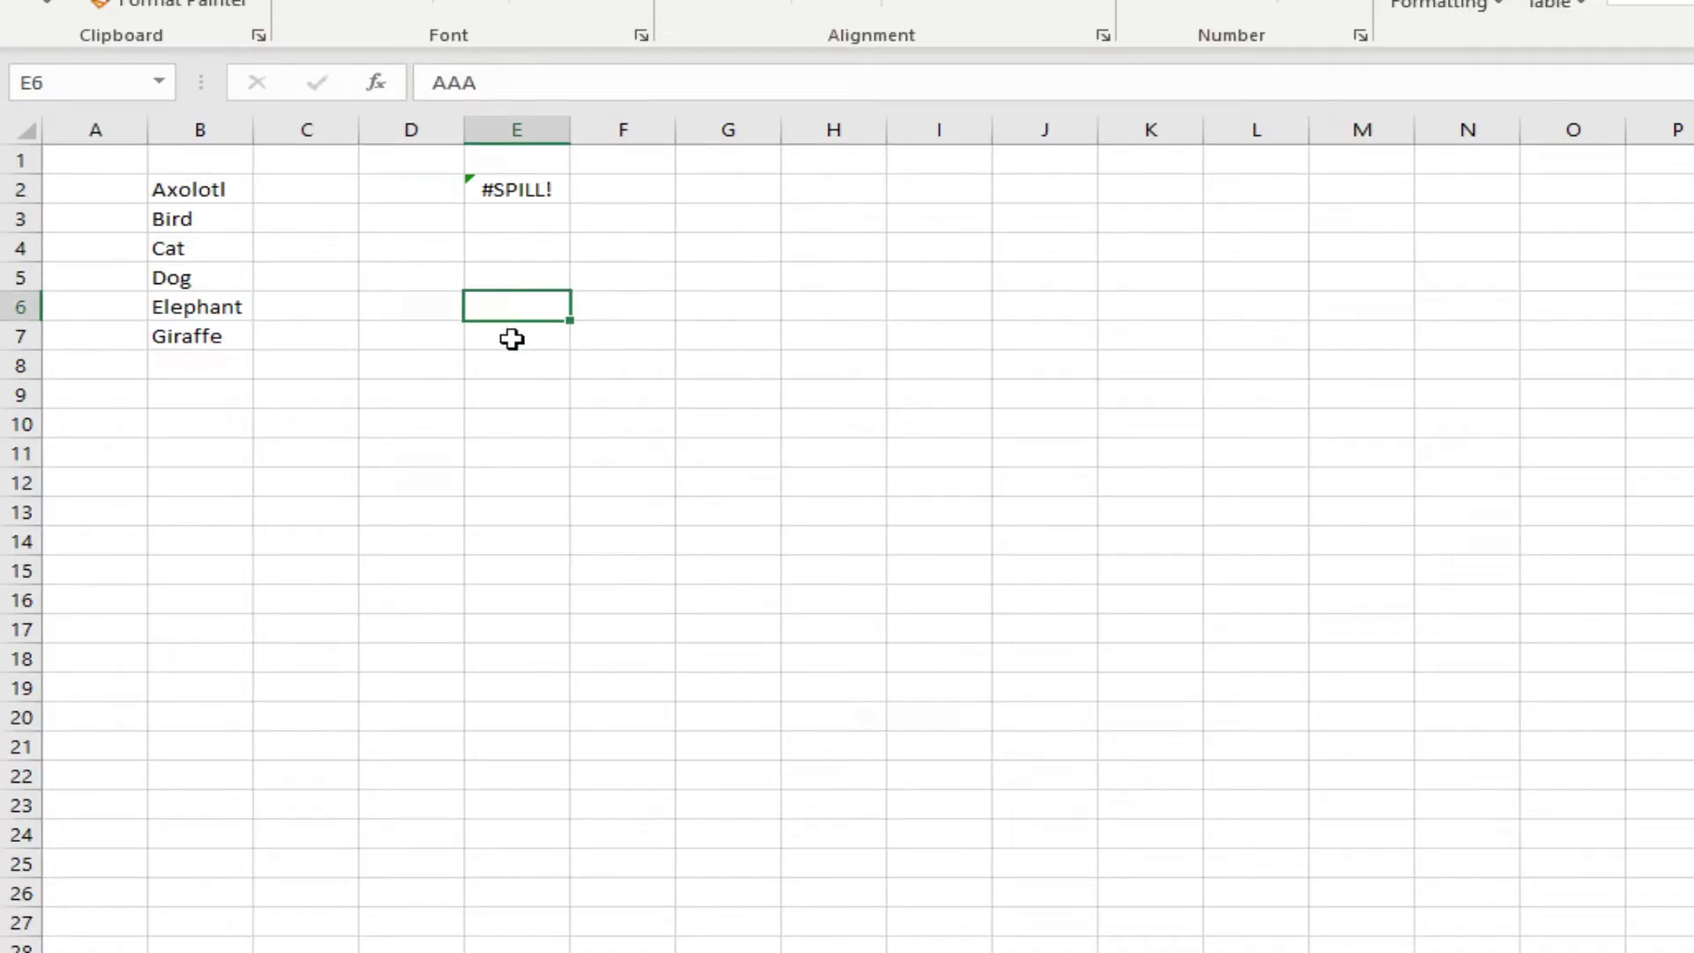
key(Delete)
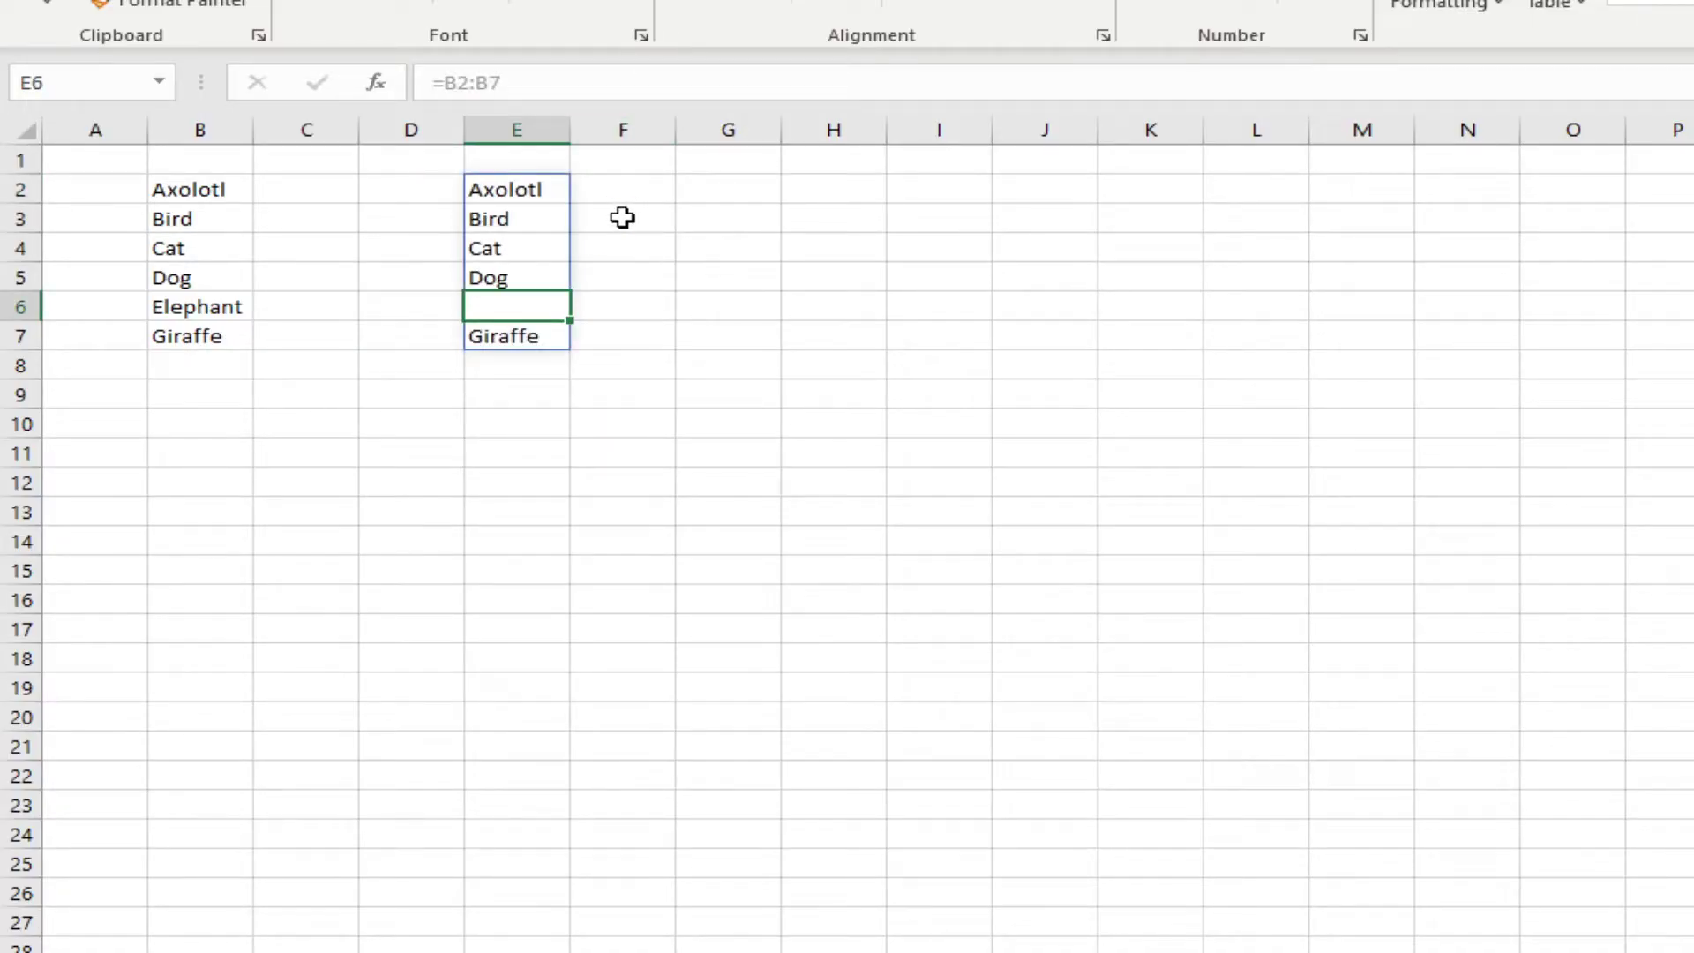
click(622, 7)
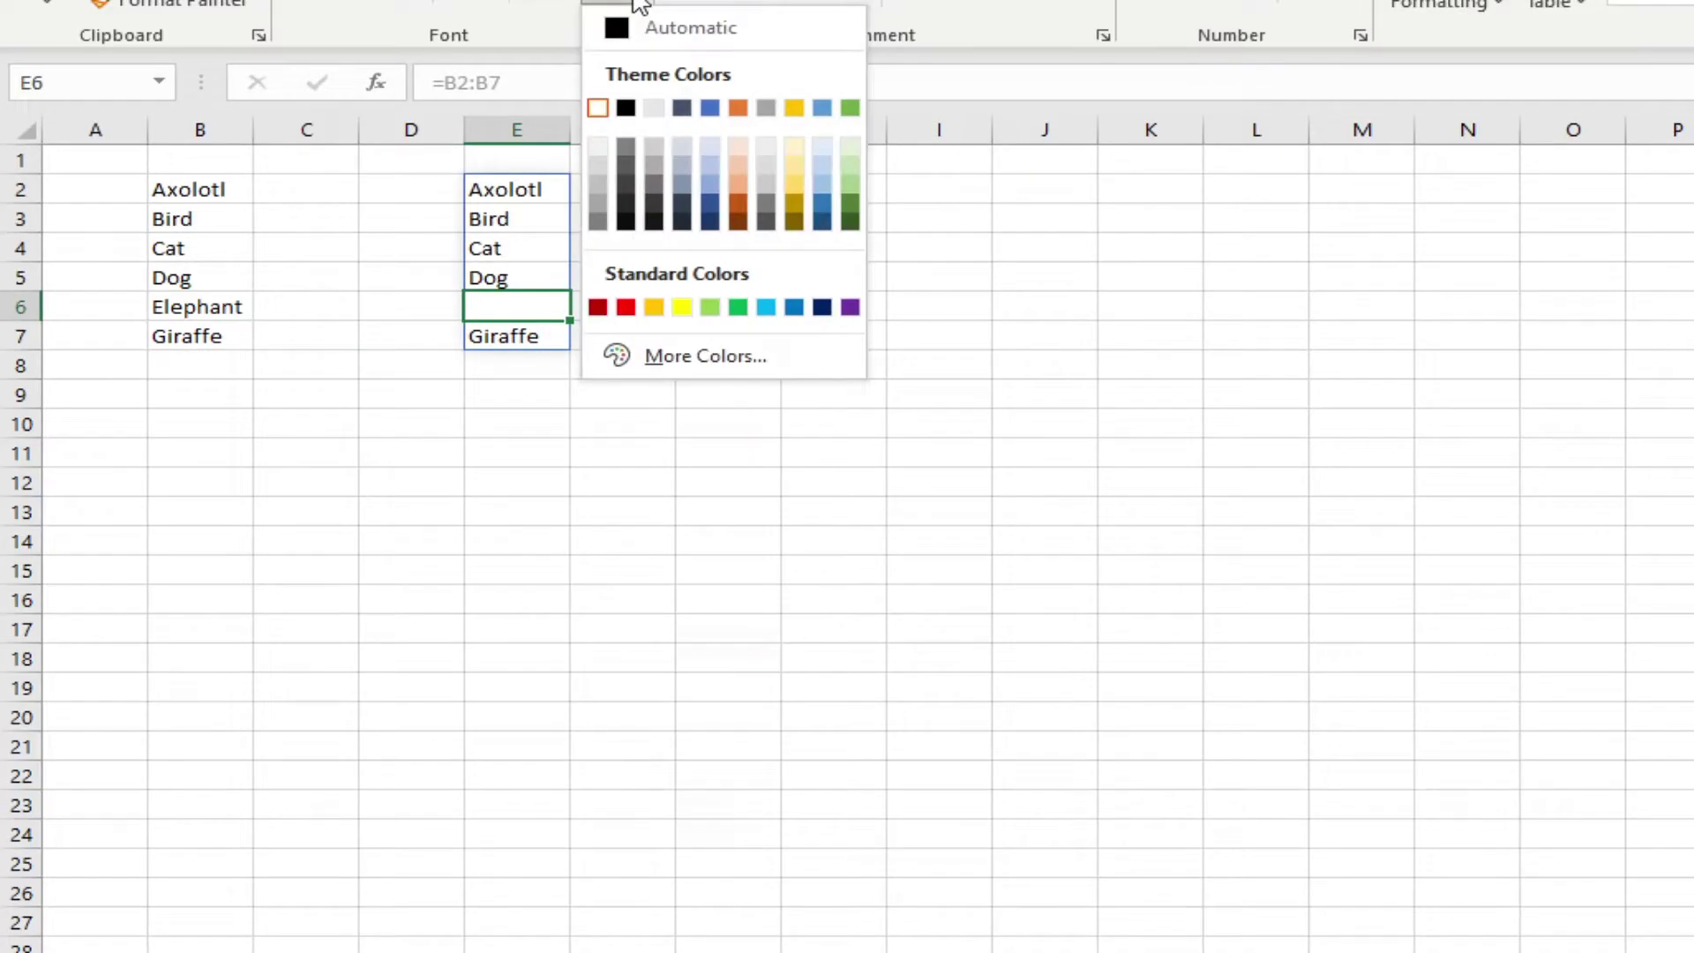
click(617, 39)
click(618, 288)
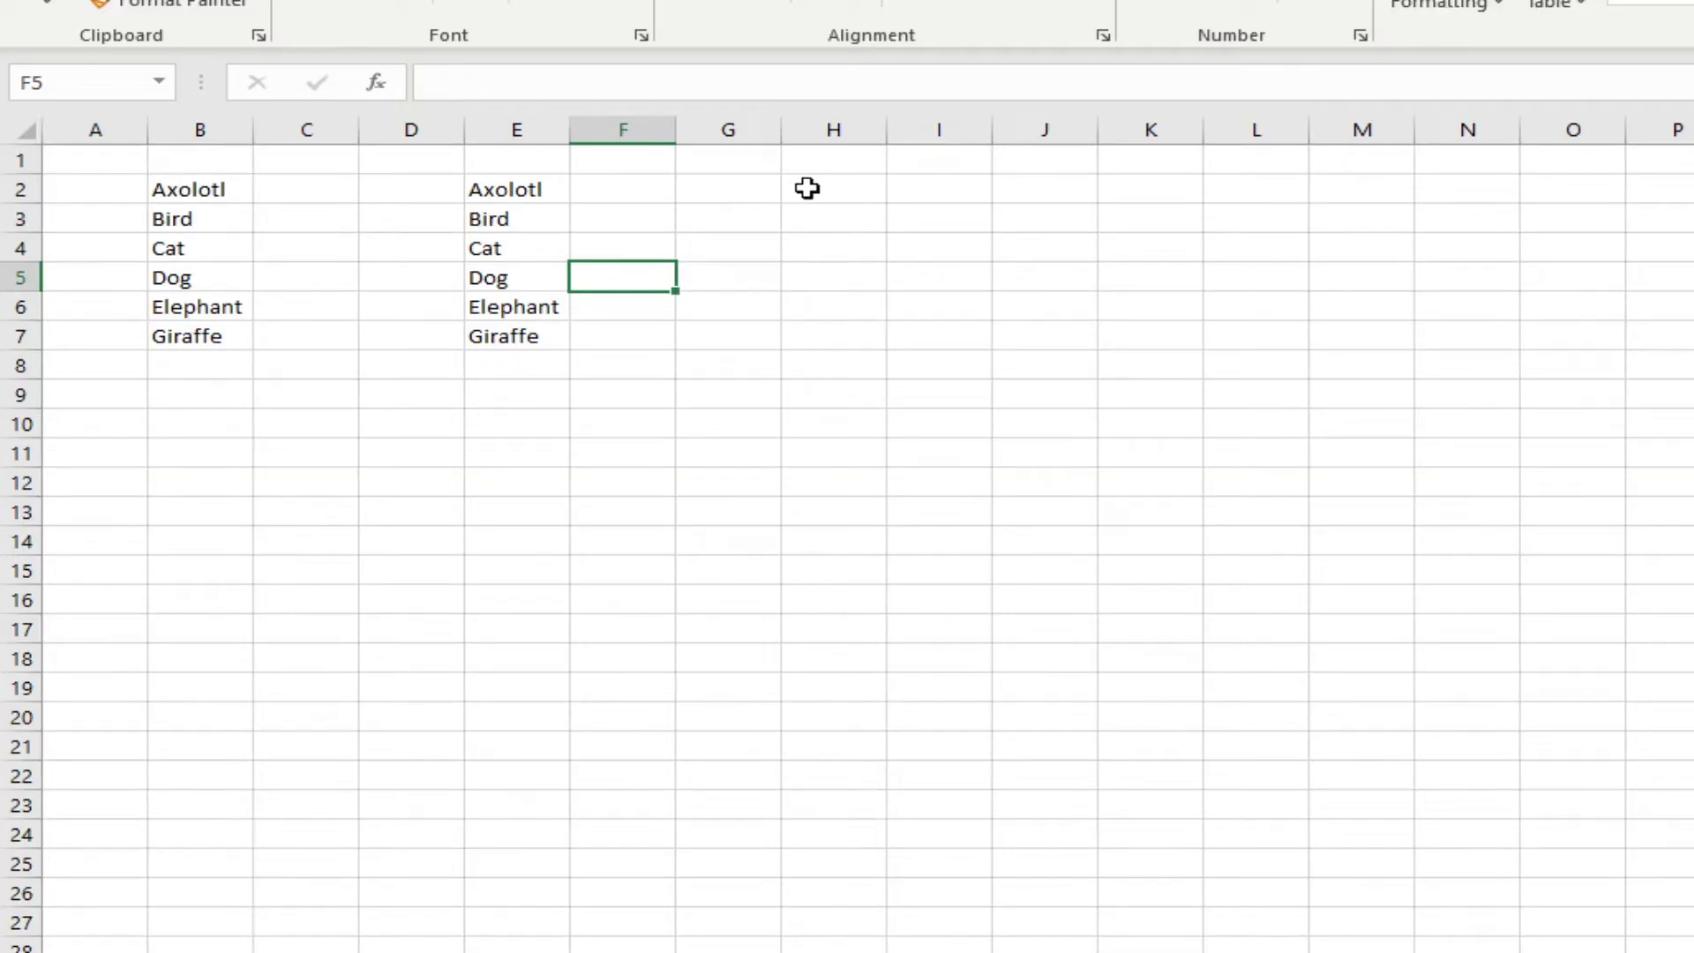
click(760, 194)
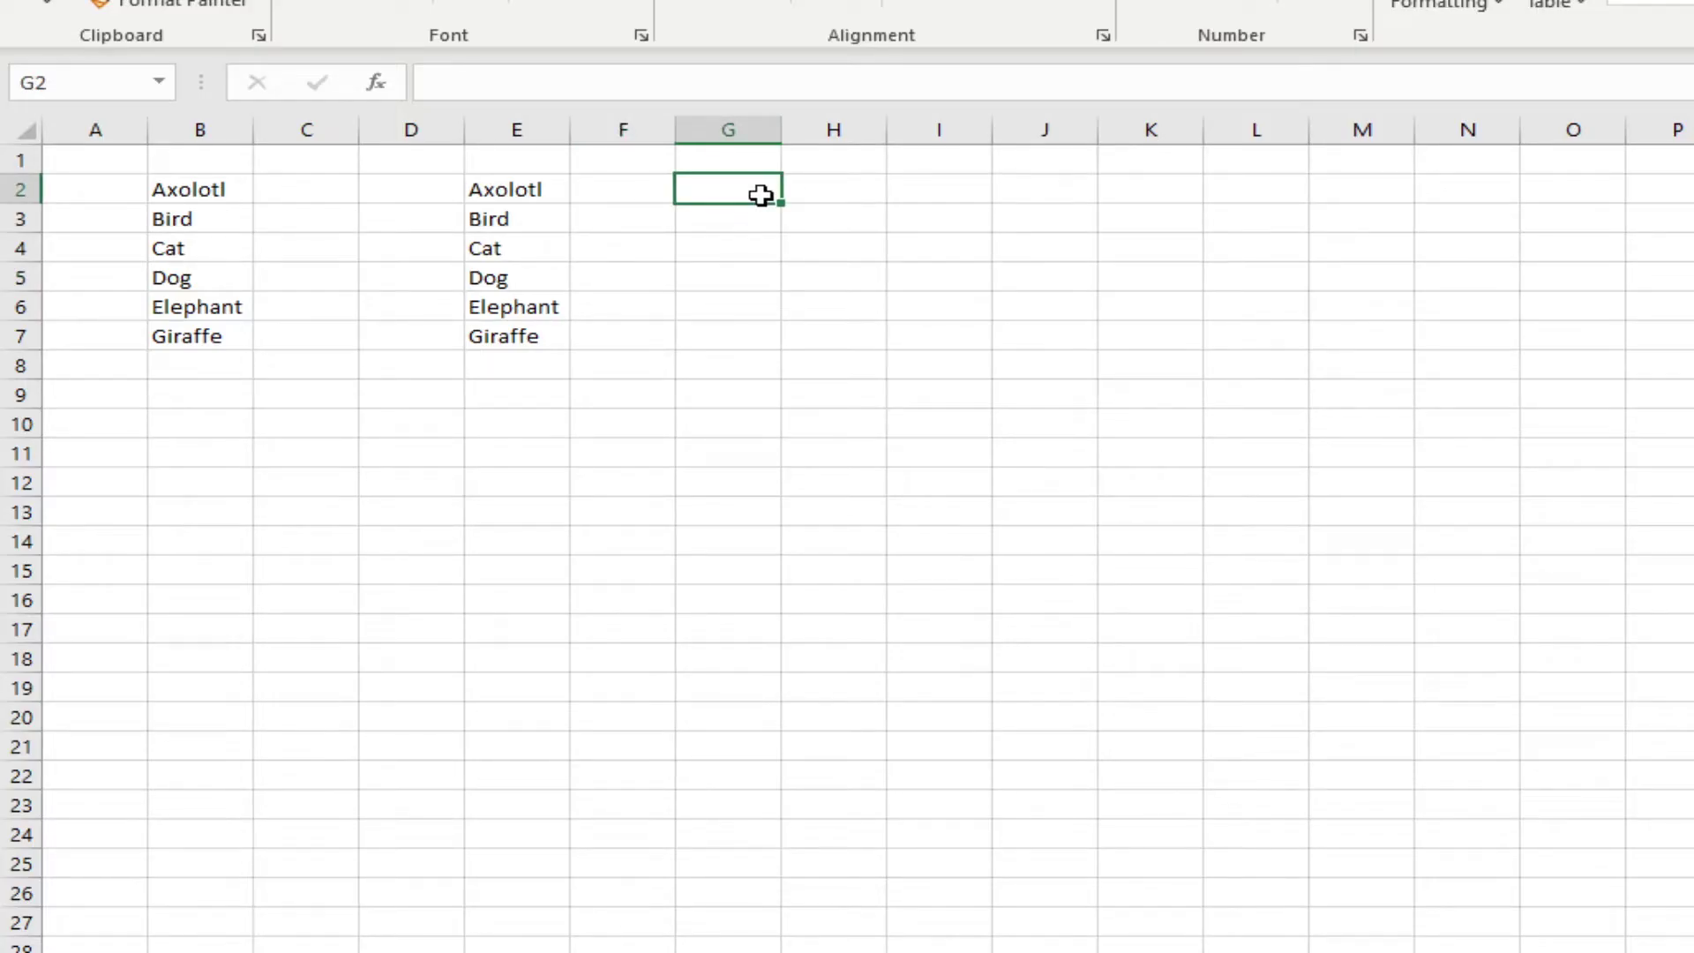
text(=)
click(220, 137)
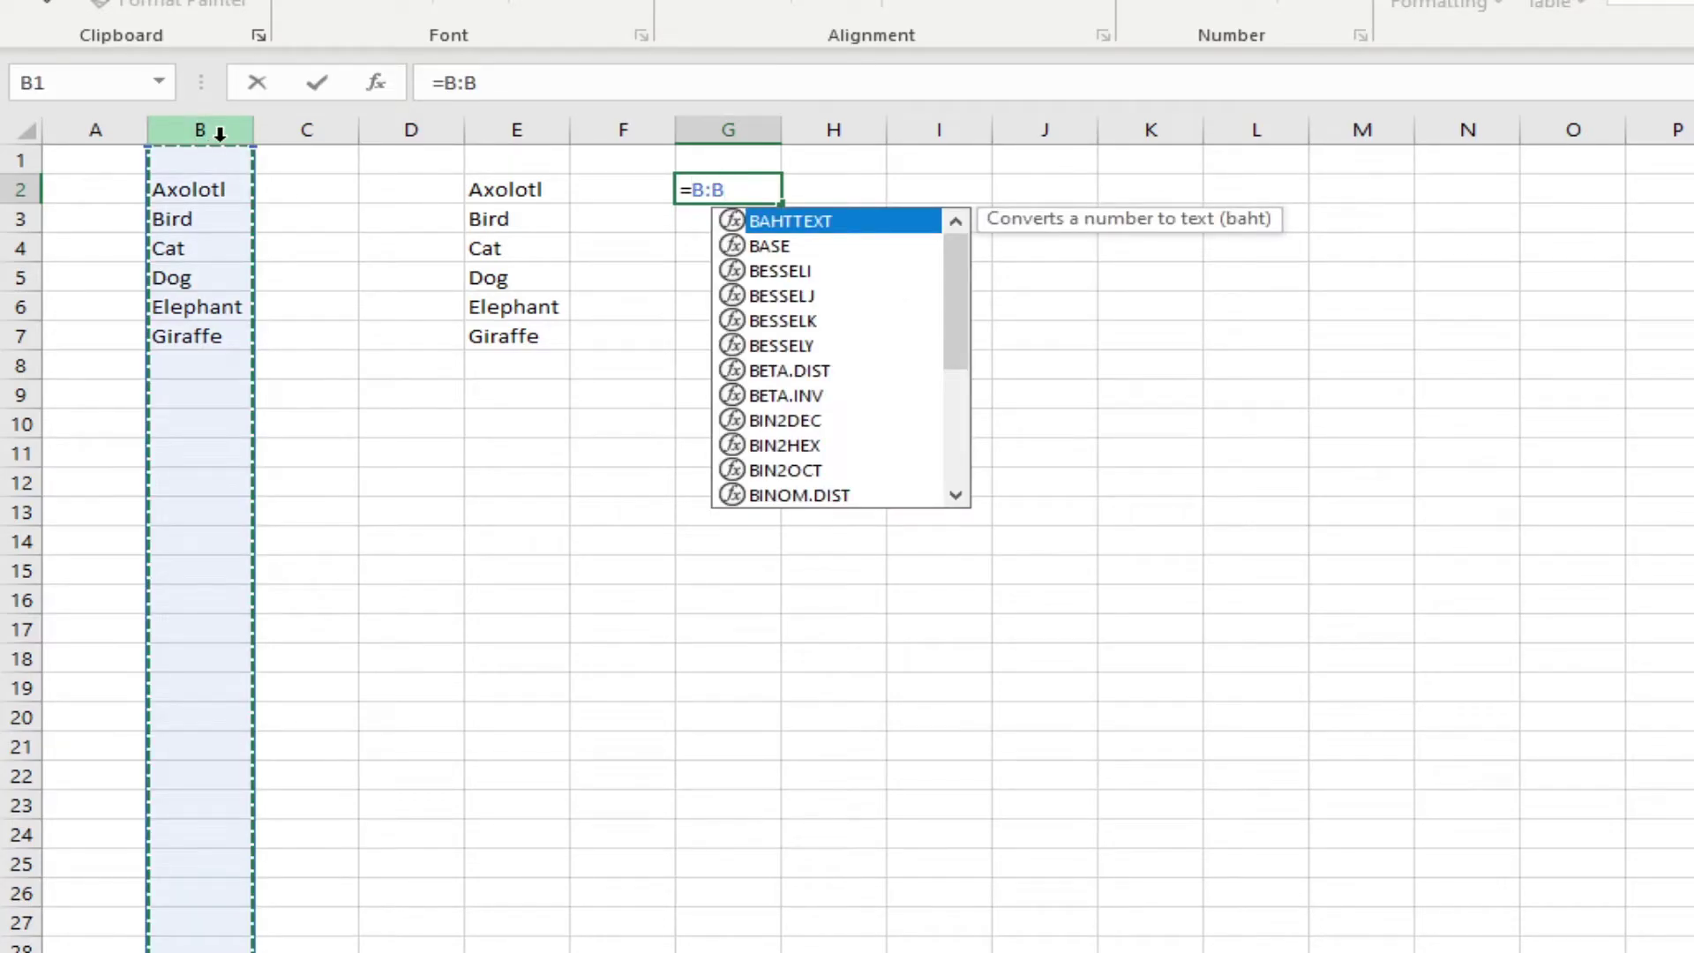
key(Return)
click(679, 180)
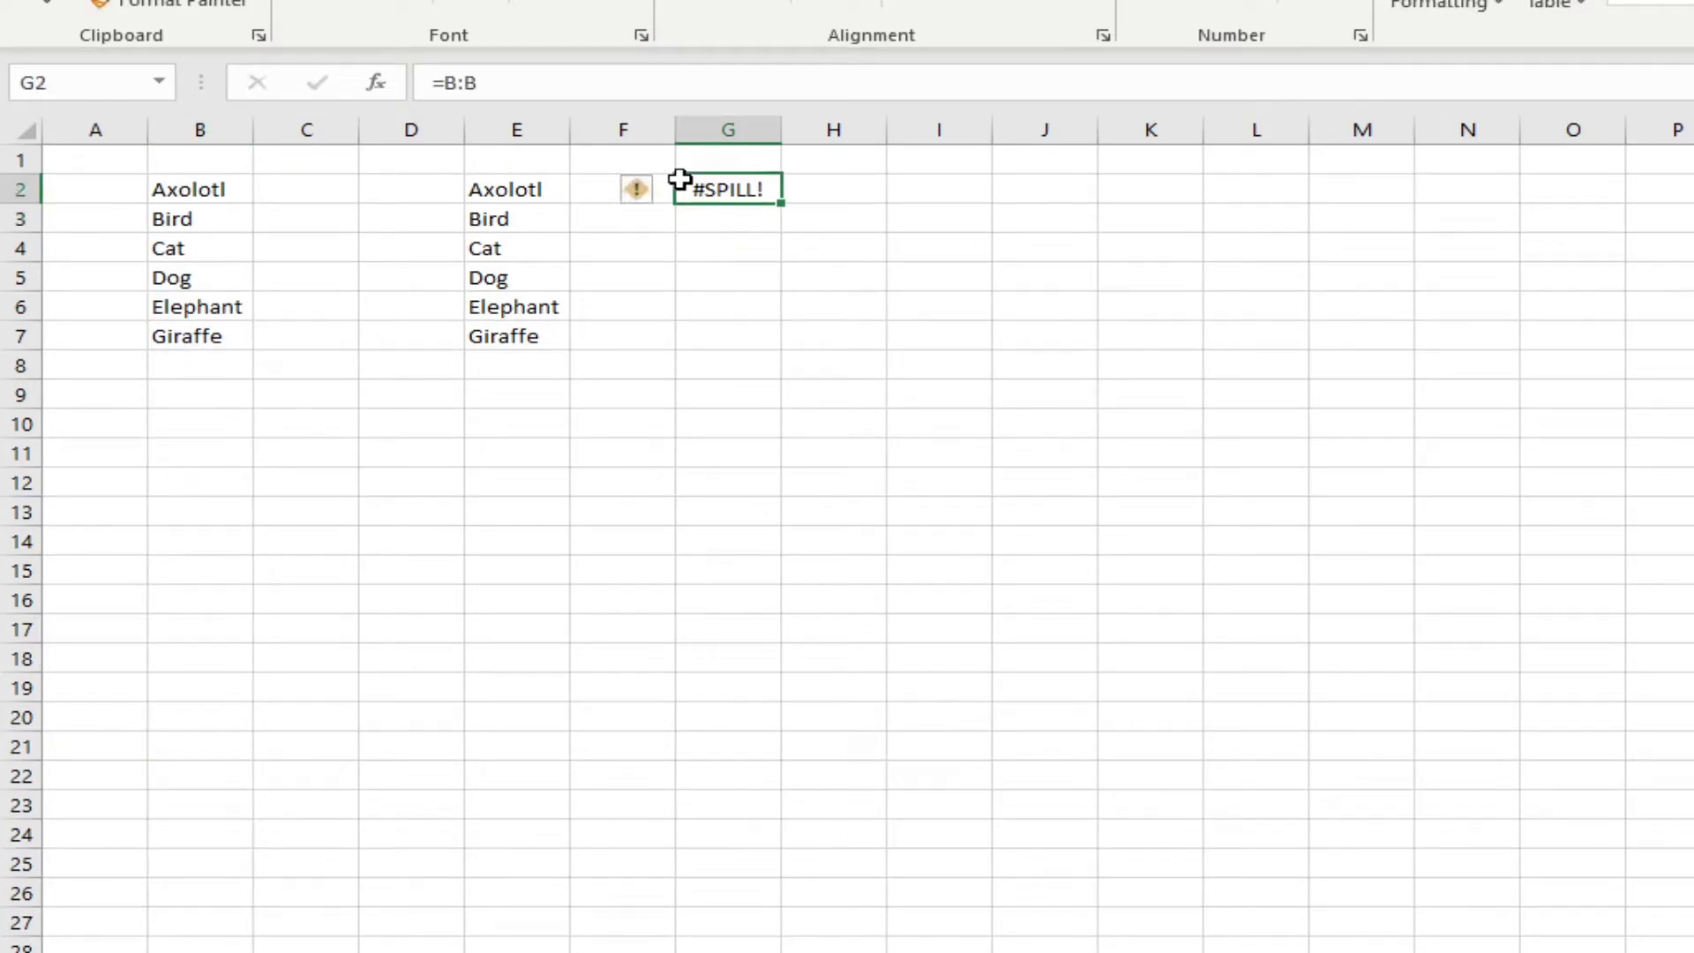
click(225, 157)
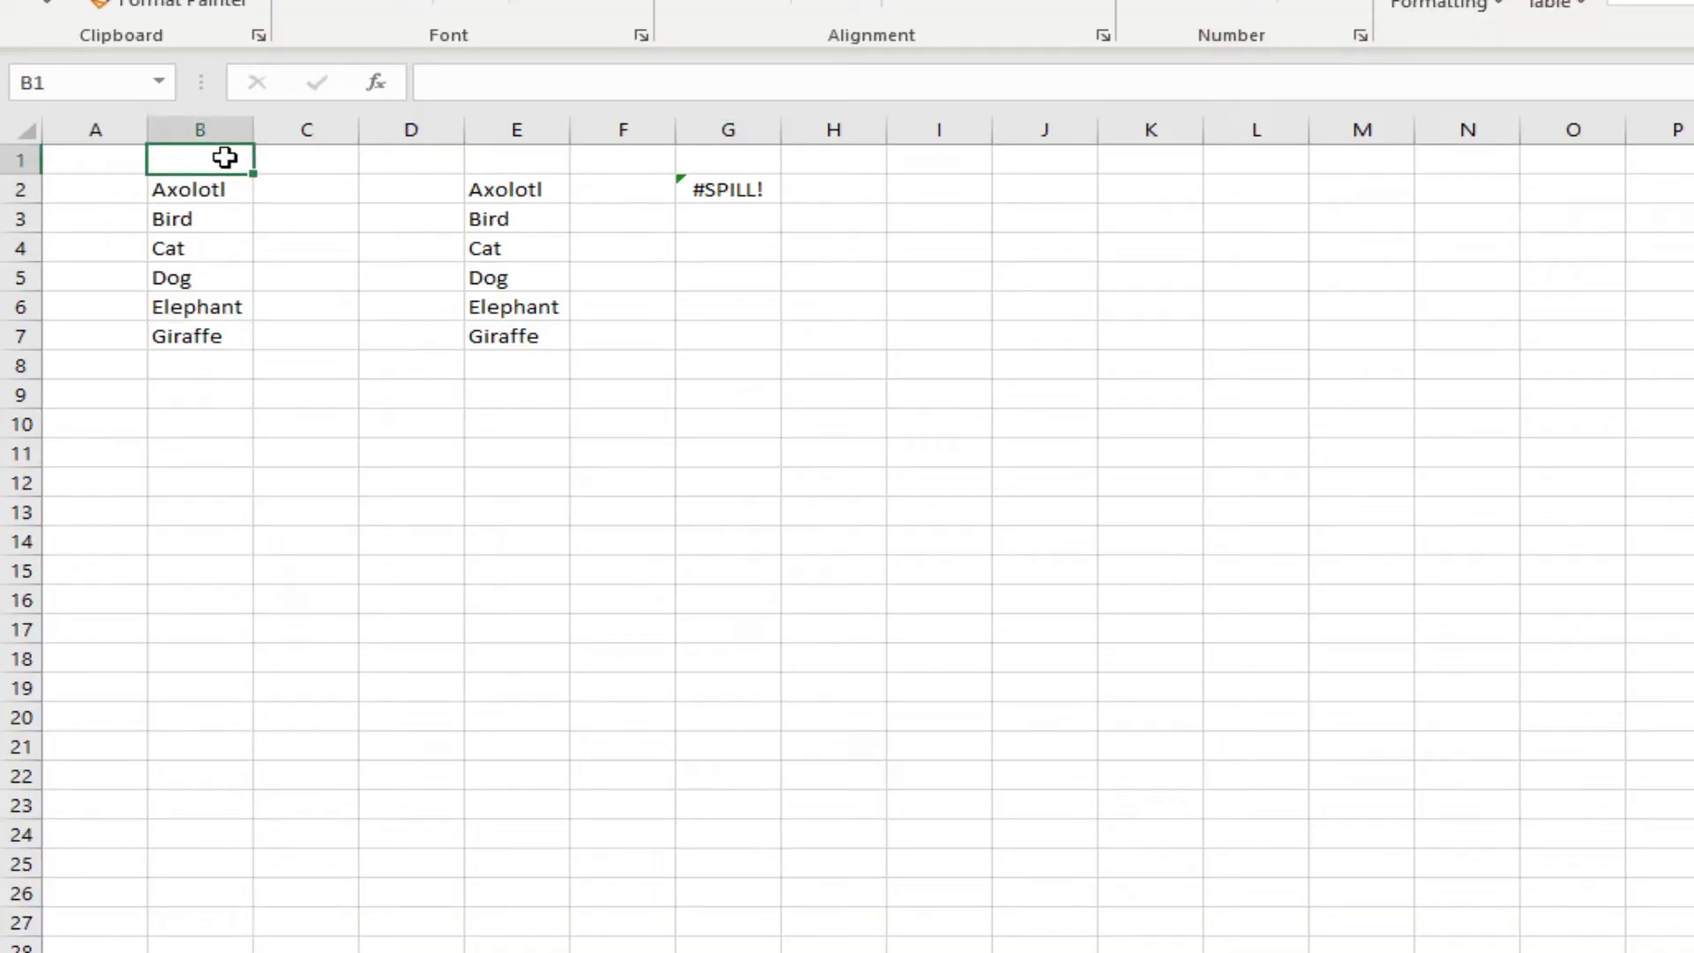
click(764, 197)
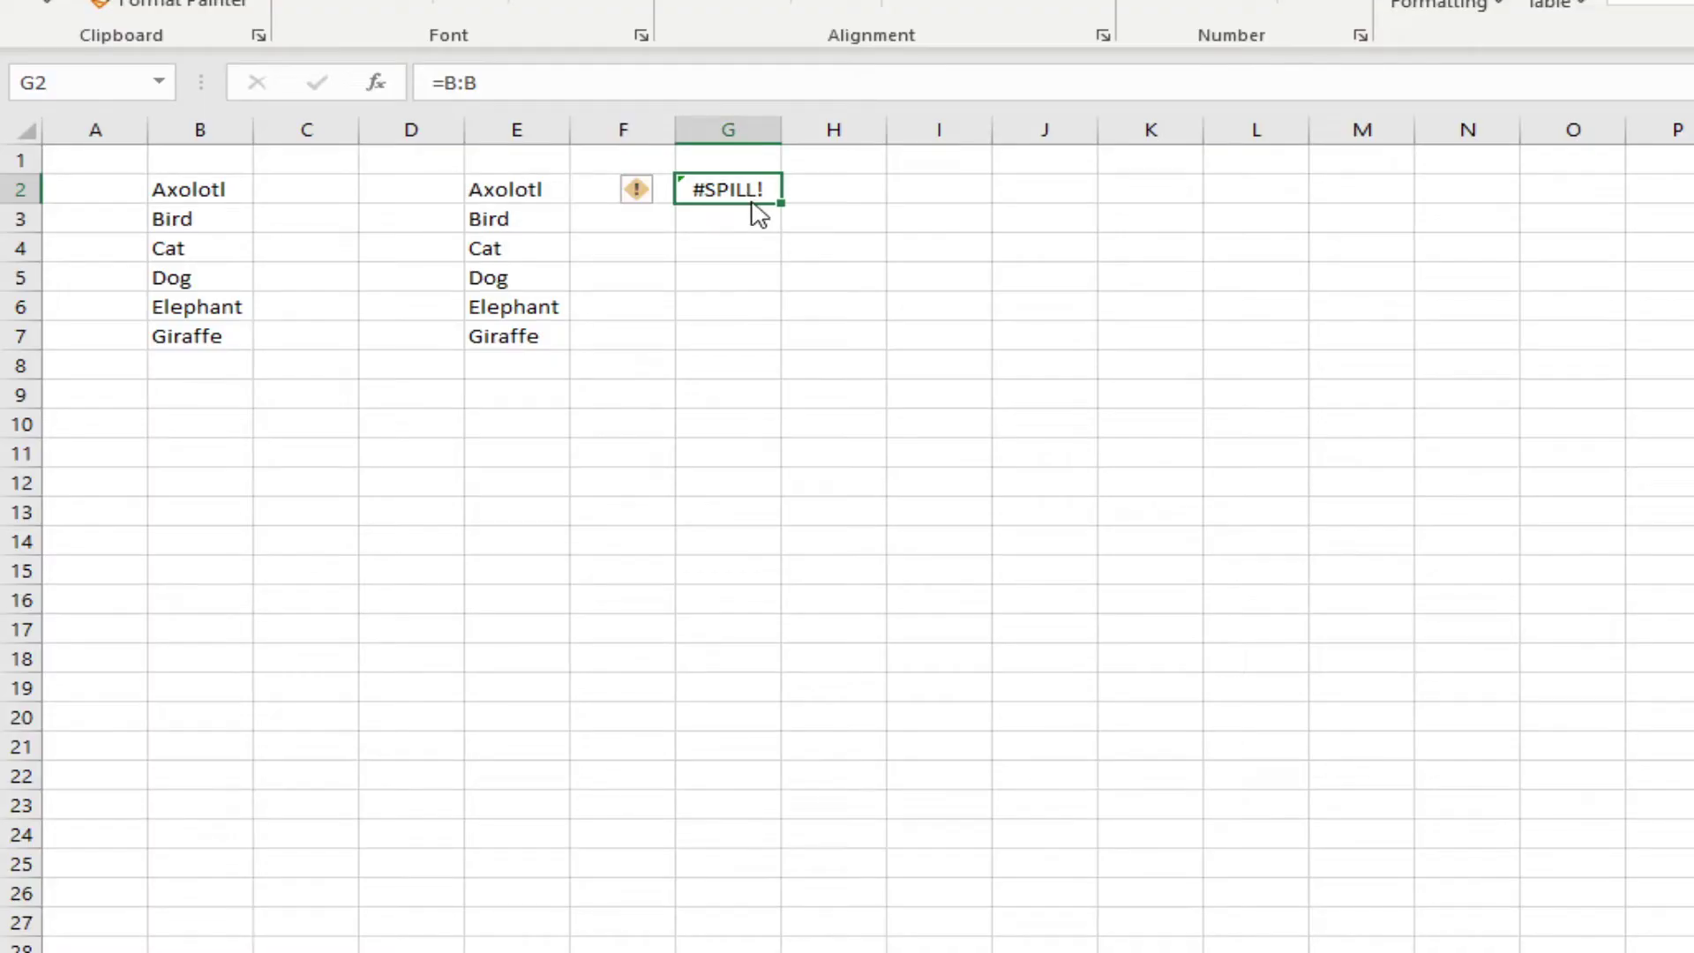
drag(755, 204, 753, 160)
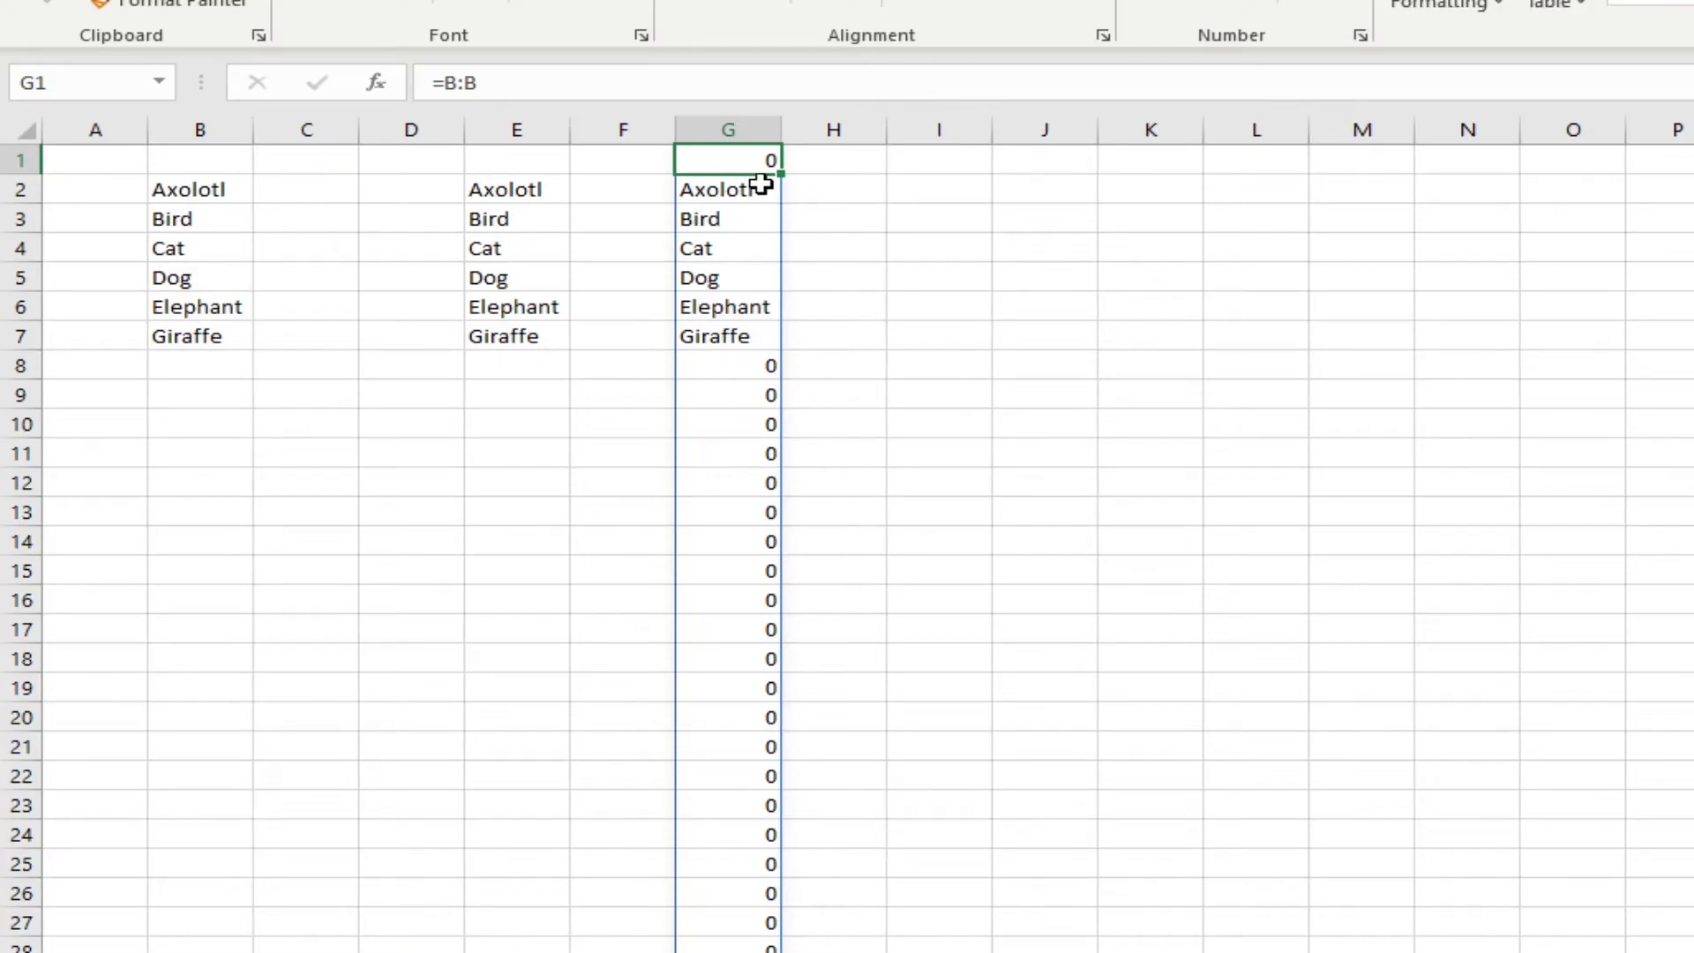
key(Delete)
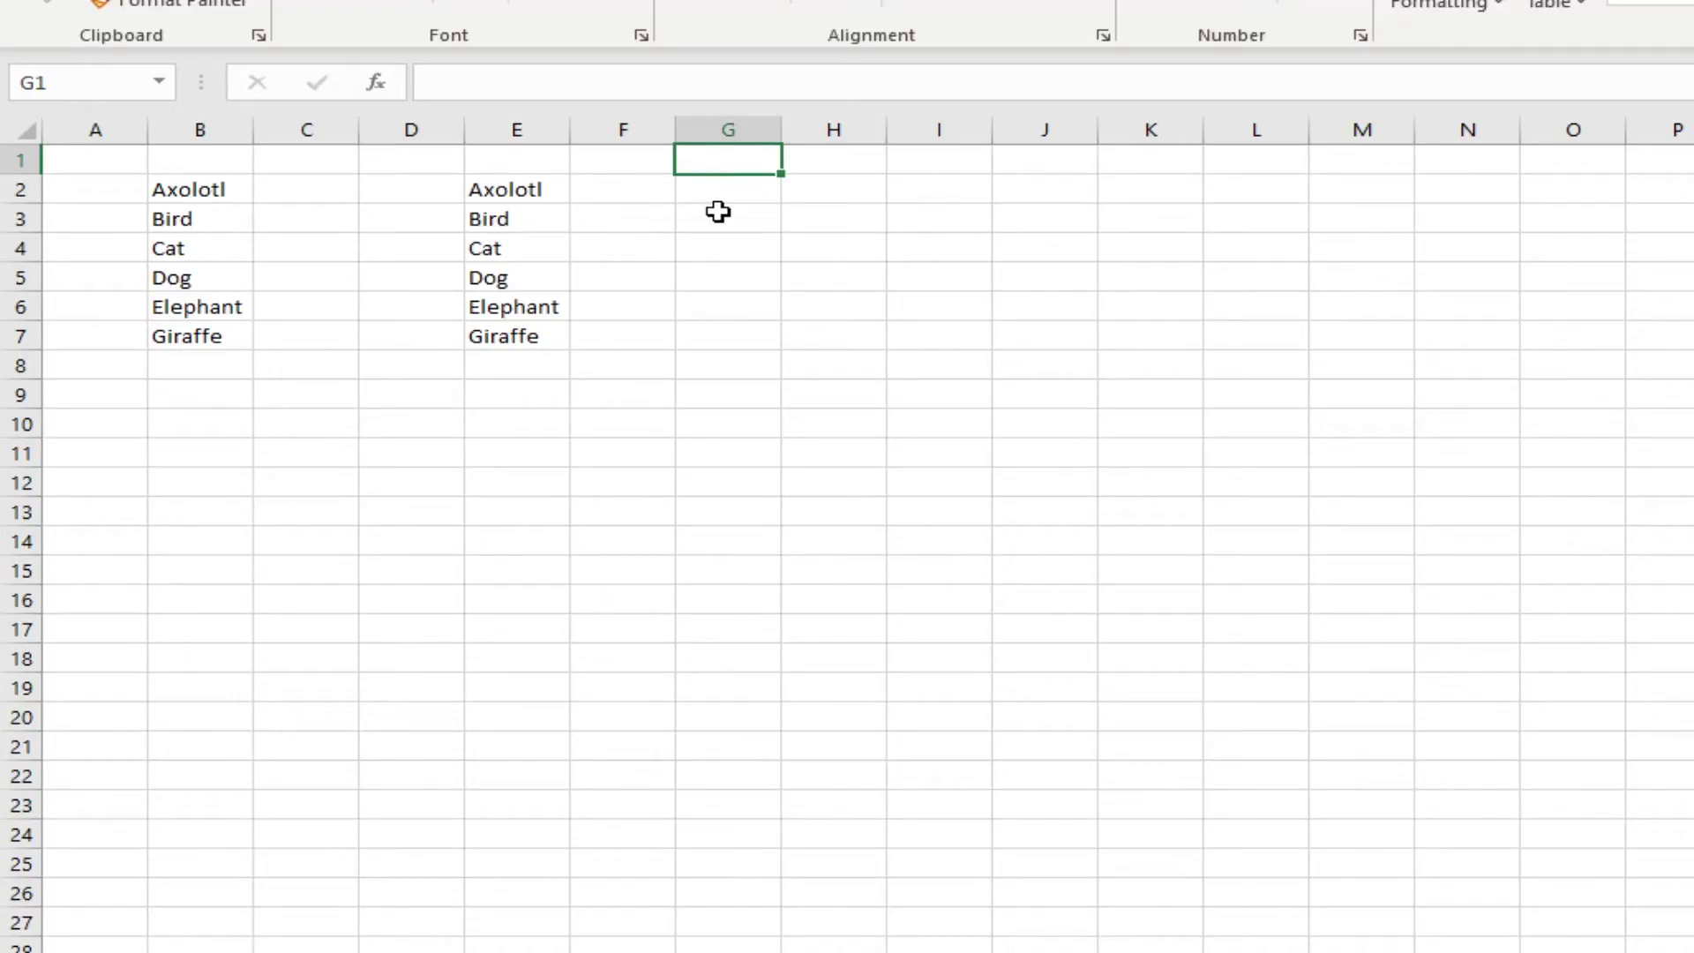
Enter =TRANSPOSE(B2:B7) in C2 to lay the animal list across row 2.
click(217, 194)
click(348, 195)
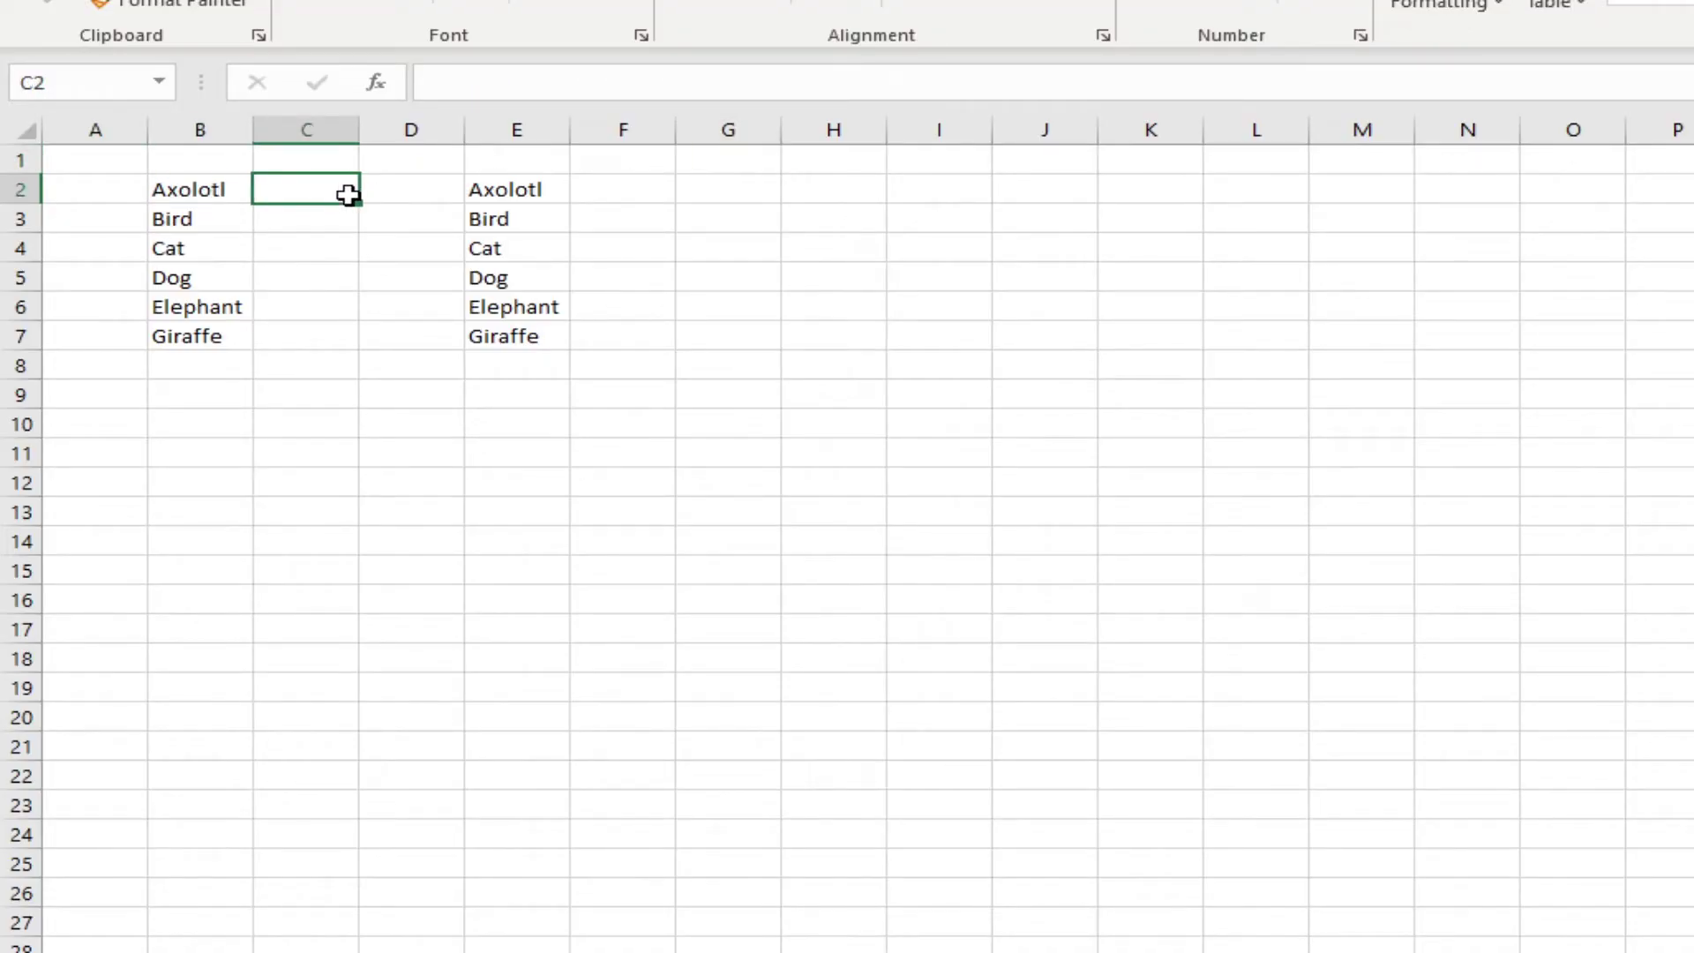
text(=Tra)
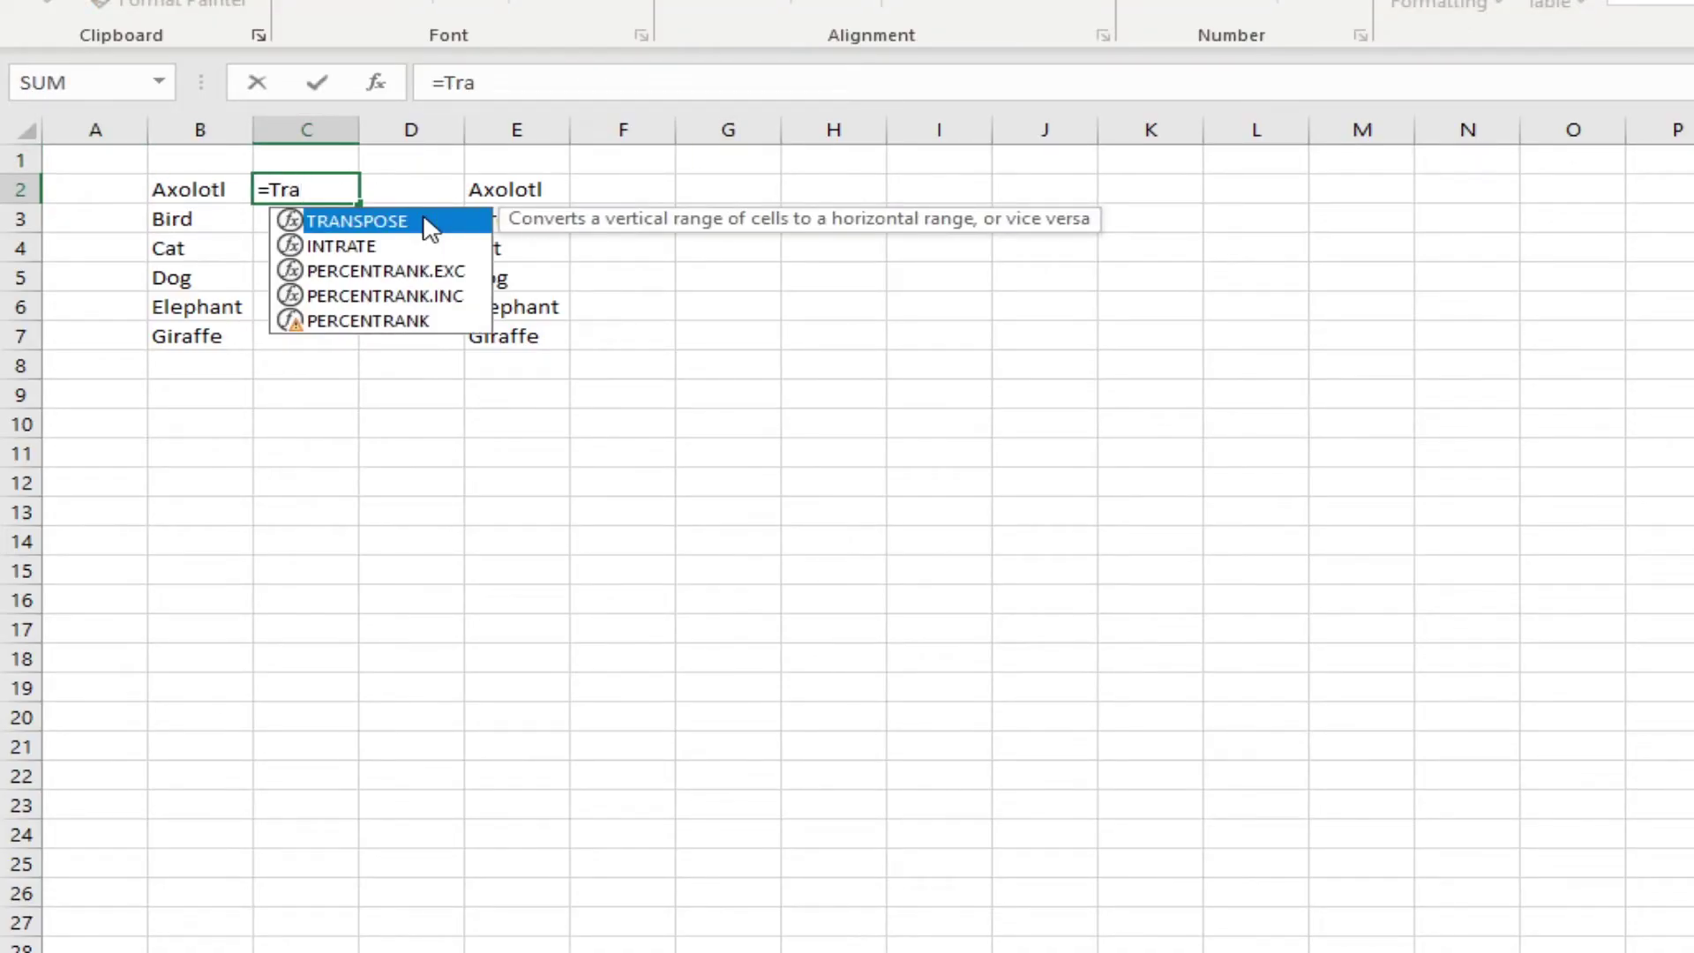
double_click(429, 227)
drag(223, 188, 179, 345)
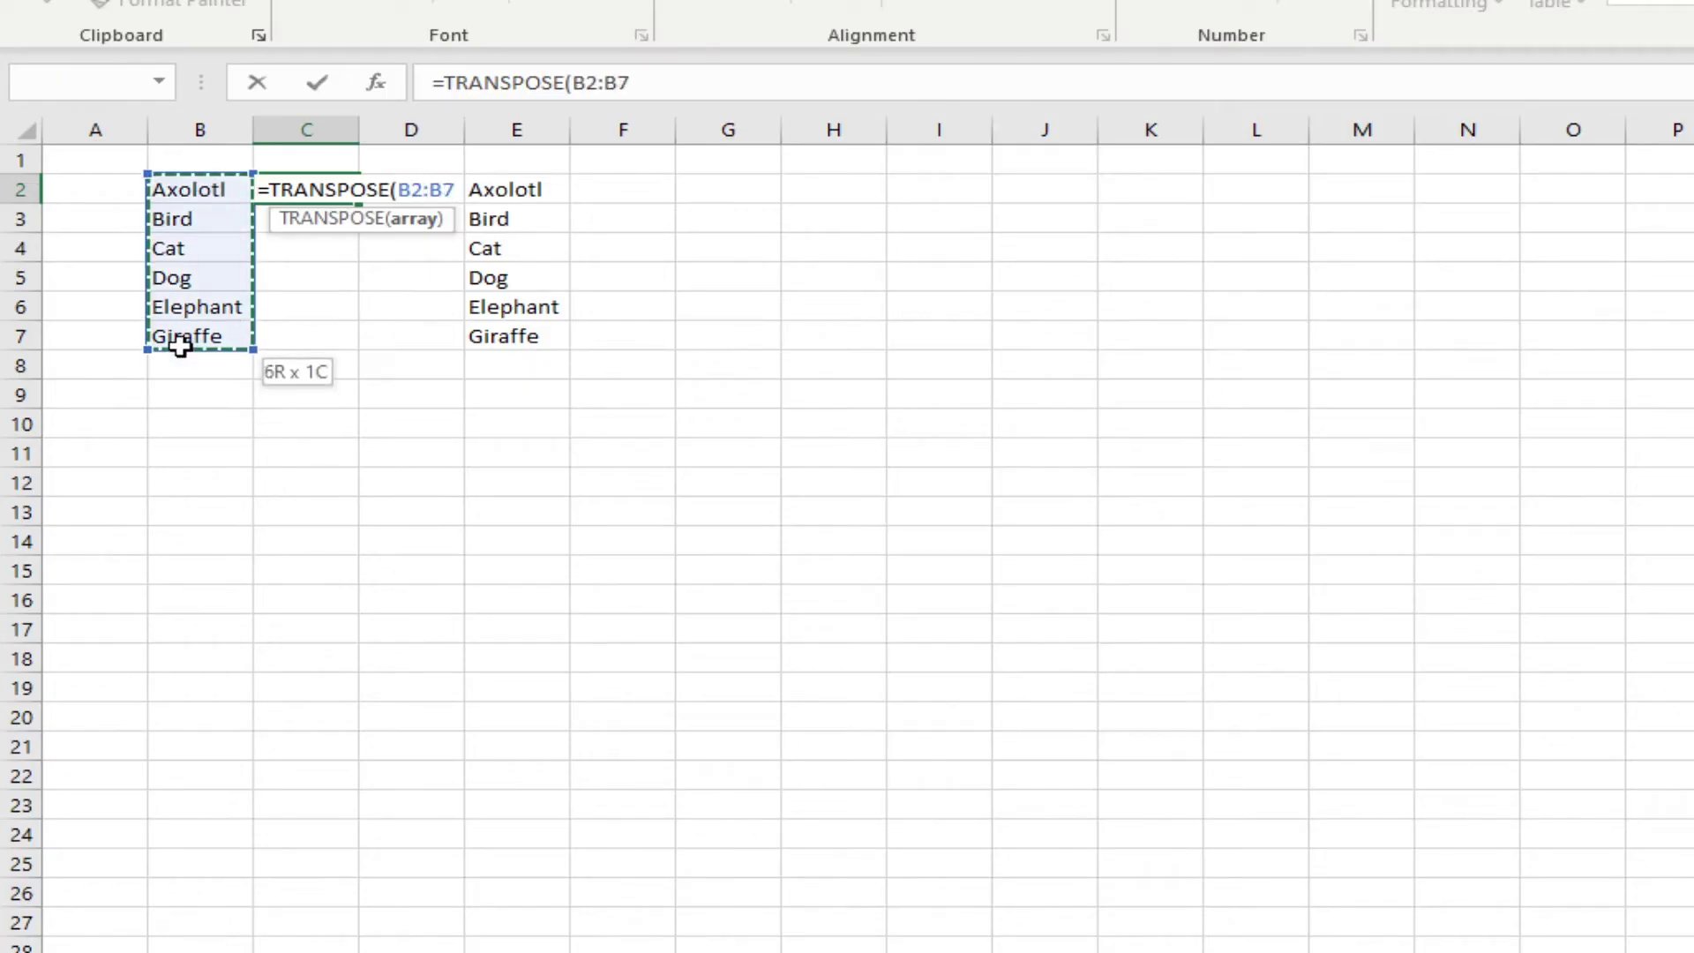
key(Return)
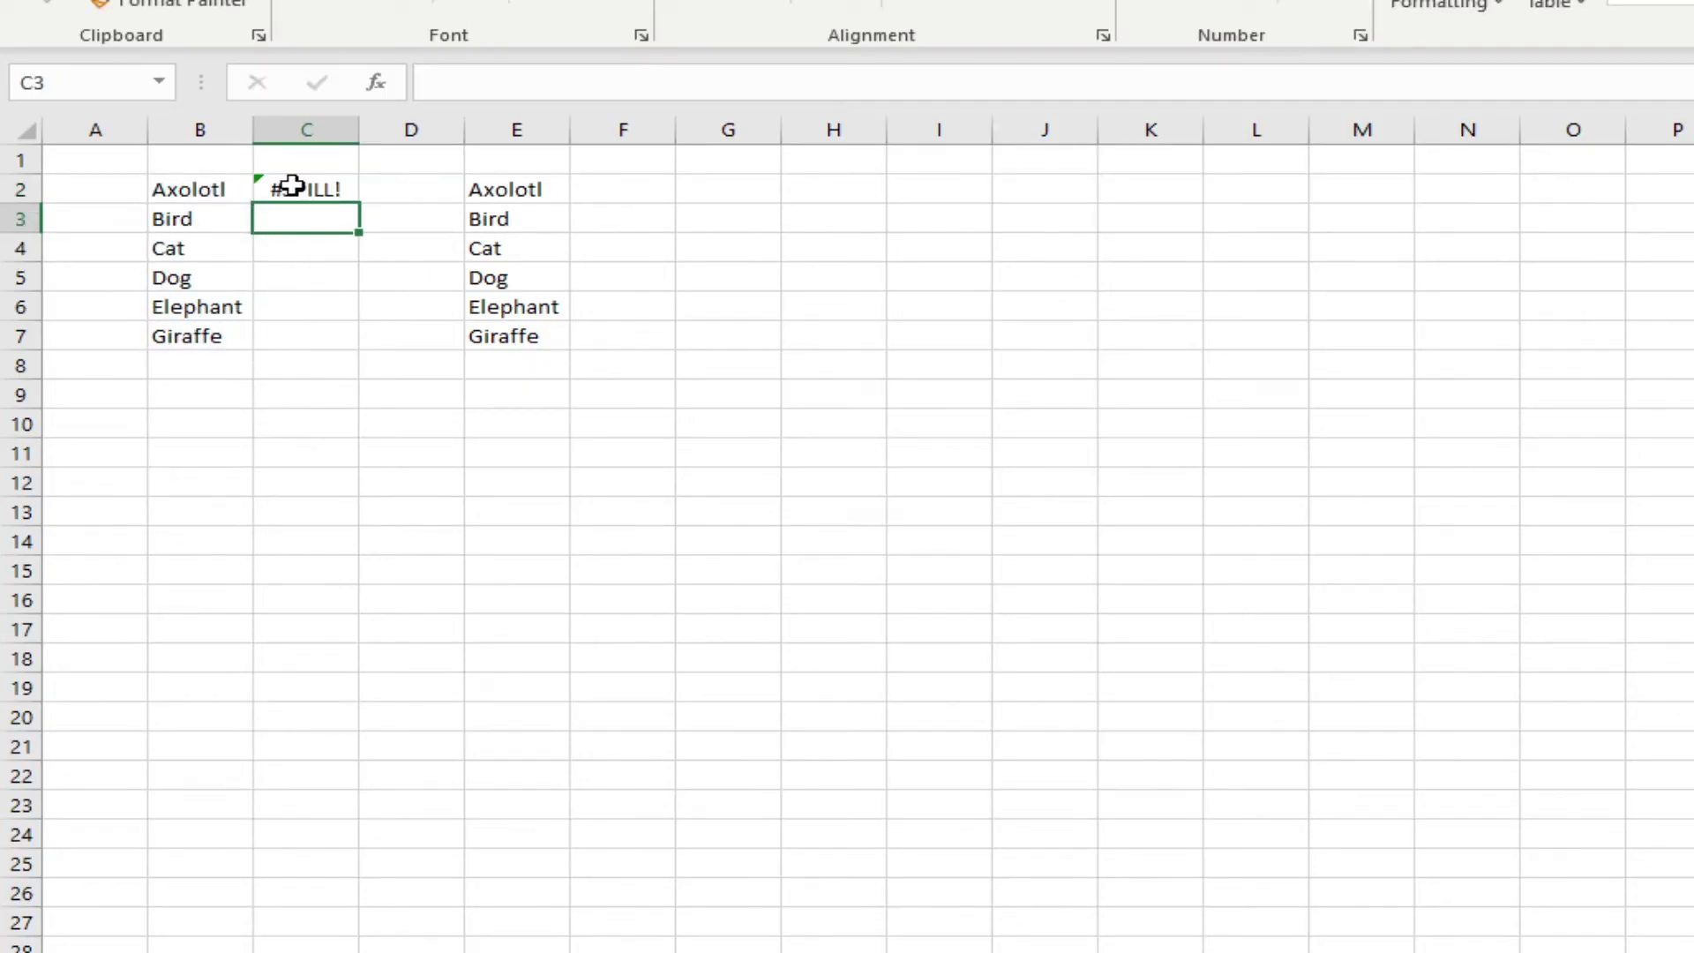
Delete the =B2:B7 formula in E2 to clear the blocking column E list.
click(556, 187)
key(Delete)
click(518, 279)
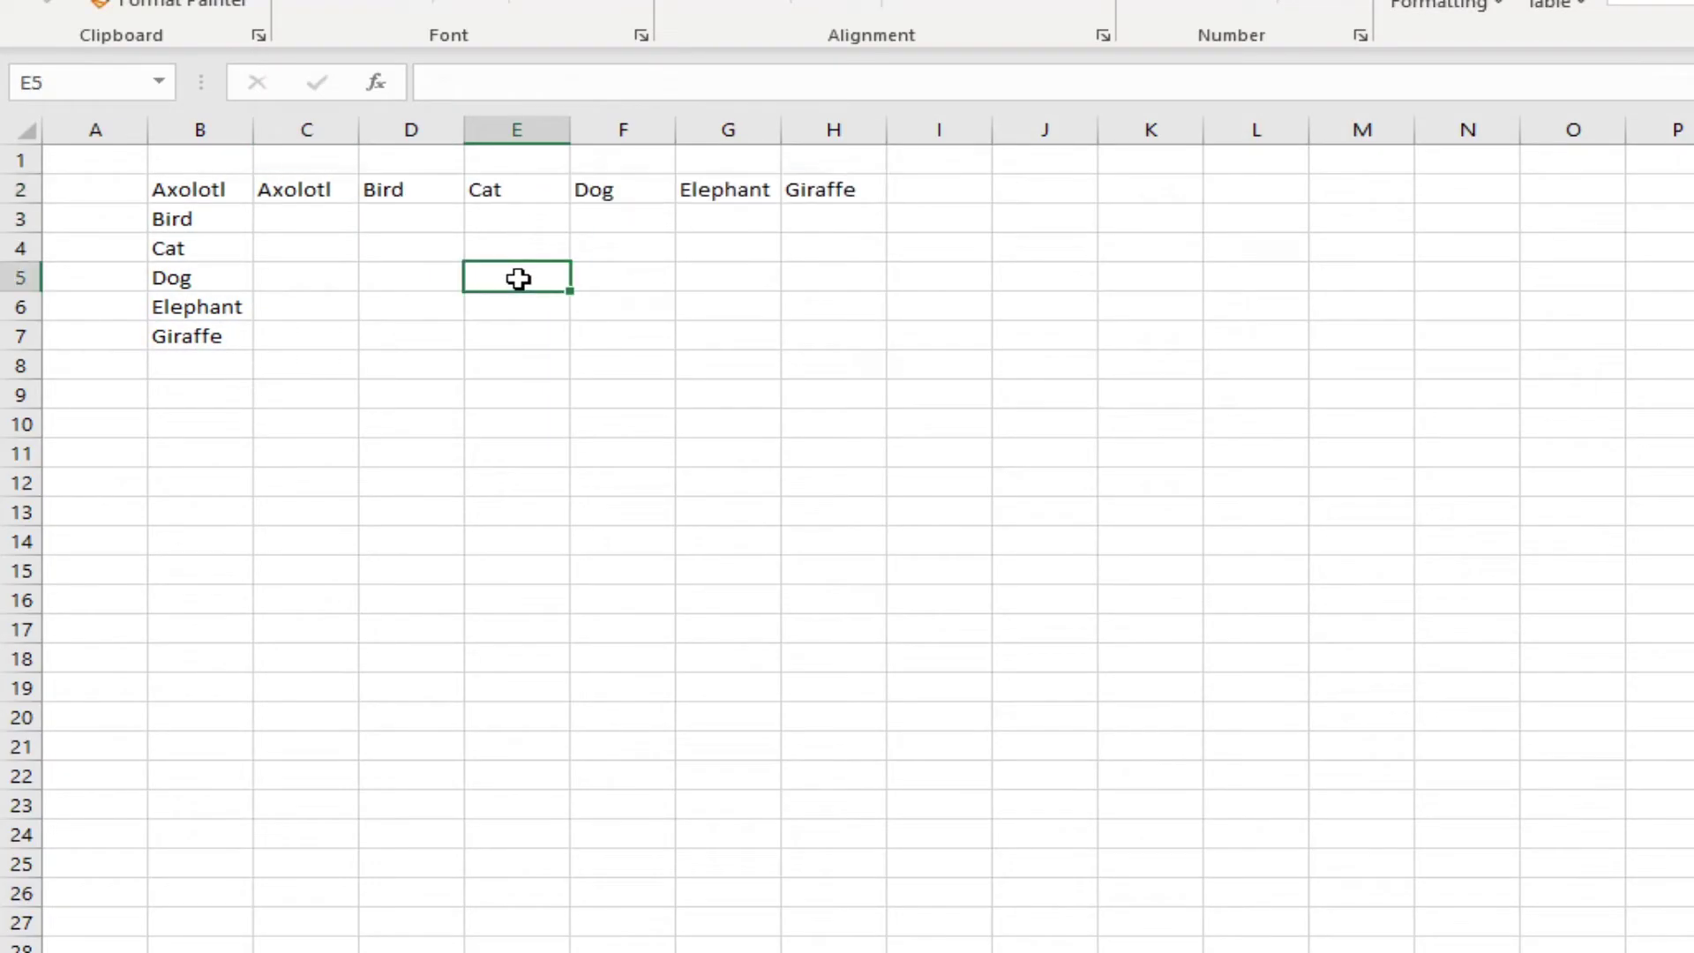